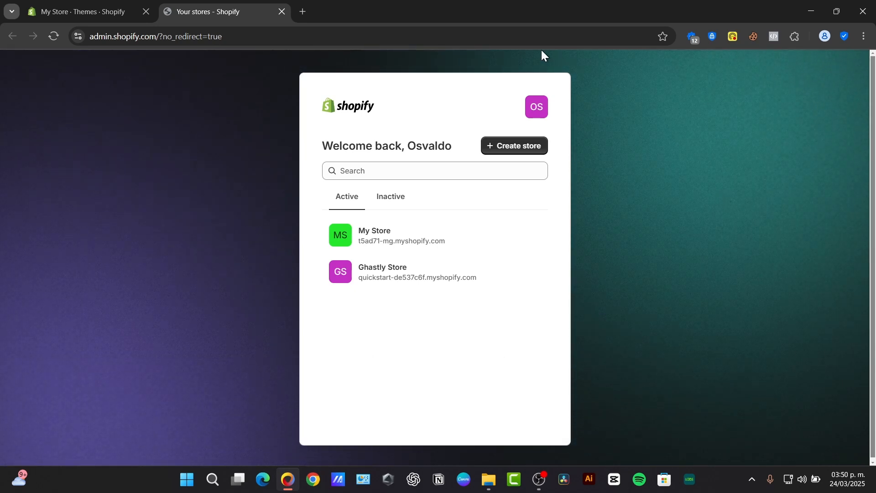
Step: Search the web for shopify in a new browser tab and open the official Shopify website
click(303, 11)
text(shopi)
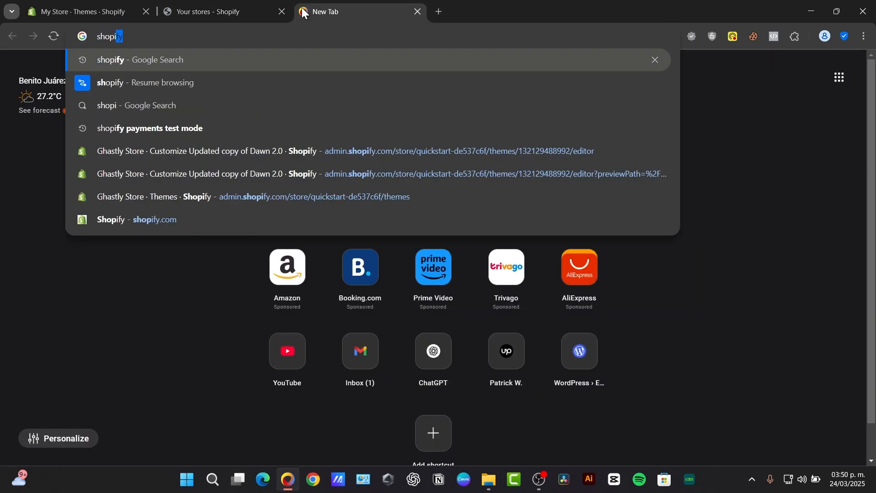
text(fy)
key(Return)
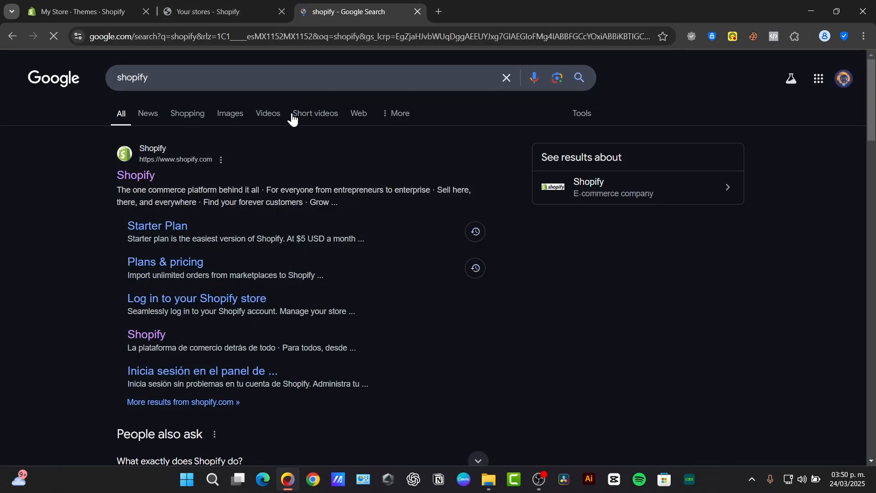
click(143, 181)
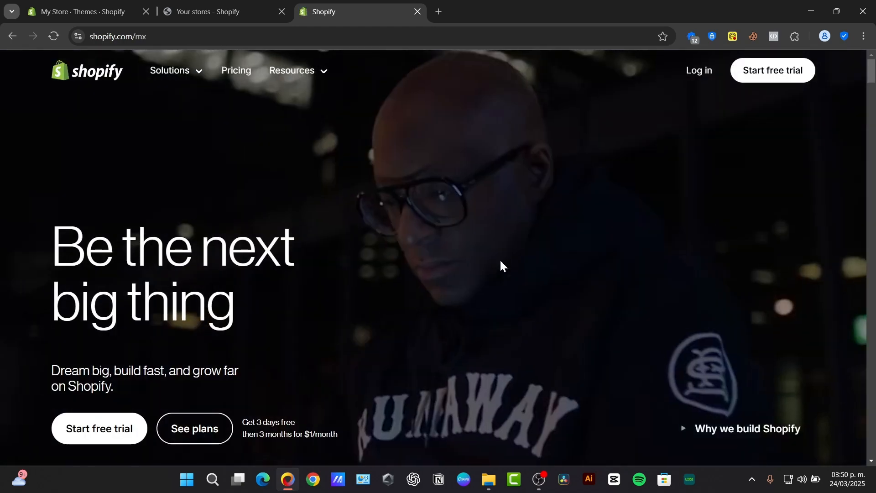
Step: Look through the Shopify homepage sections on merchant types, sales channels, checkout, marketing and international selling
scroll(501, 264, down, 3)
scroll(501, 265, down, 3)
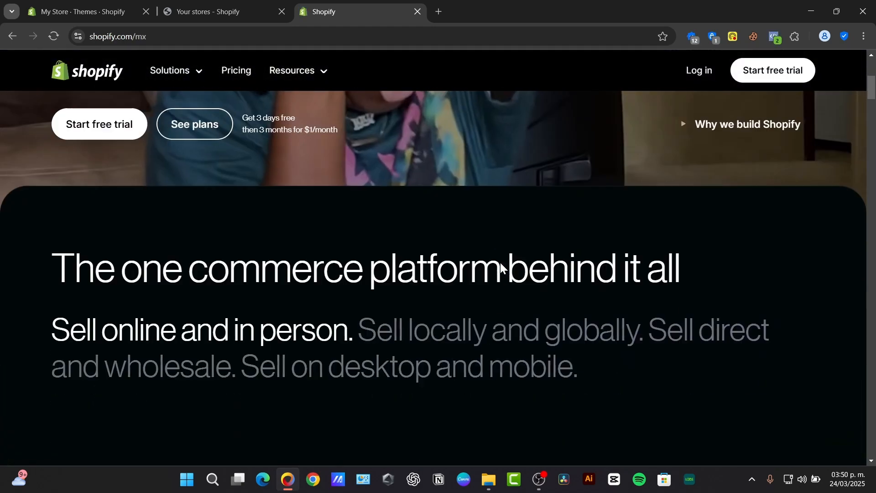
scroll(501, 263, down, 6)
scroll(500, 264, down, 3)
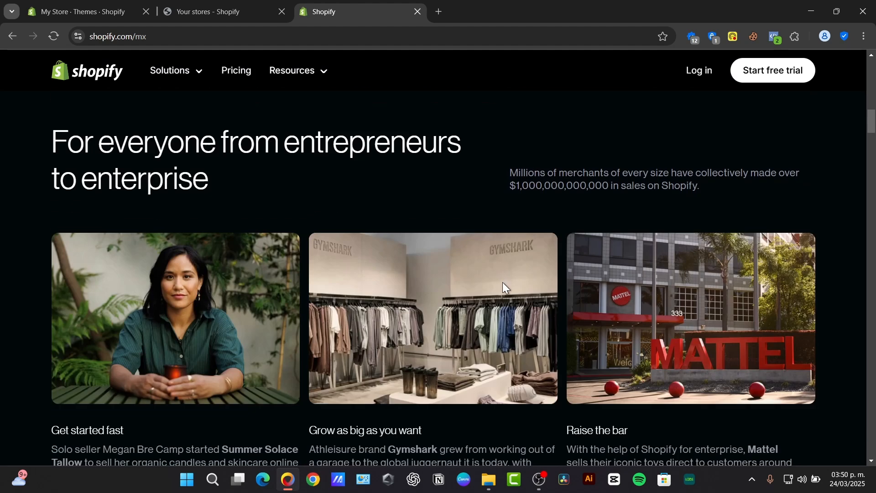
scroll(503, 282, down, 3)
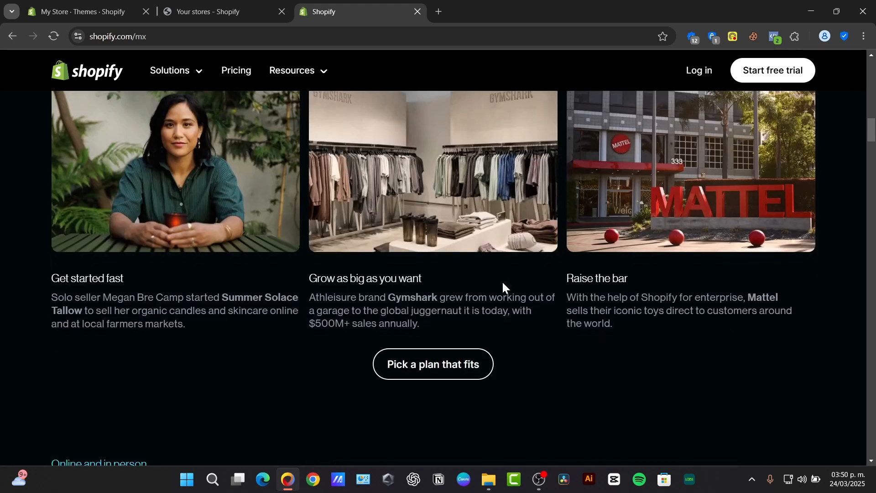
scroll(504, 286, down, 3)
scroll(506, 294, down, 3)
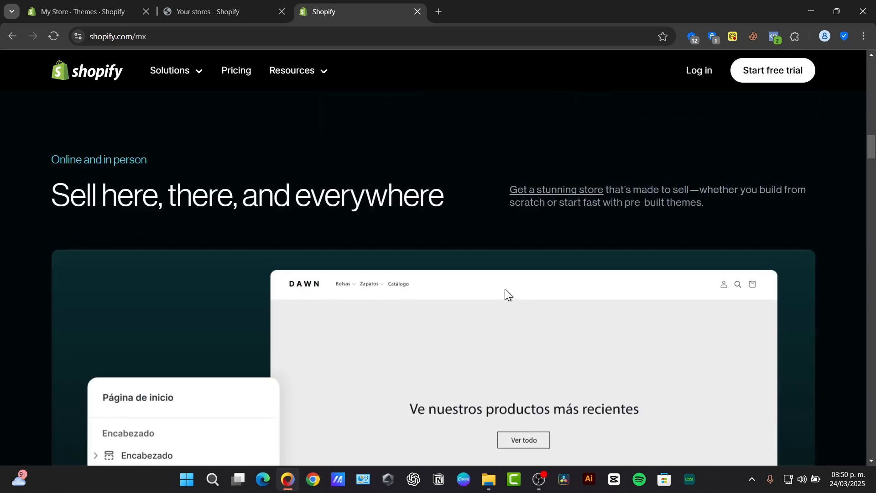
scroll(507, 295, down, 3)
scroll(505, 292, down, 3)
scroll(505, 292, down, 3)
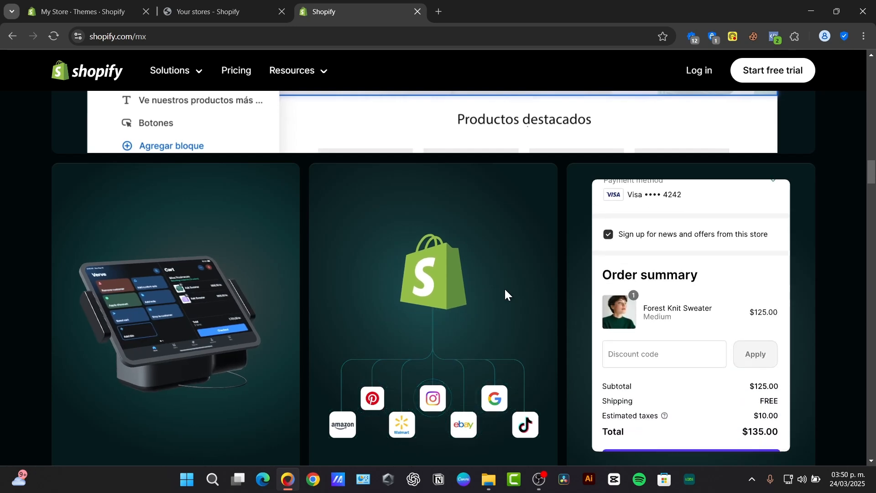
scroll(505, 292, down, 3)
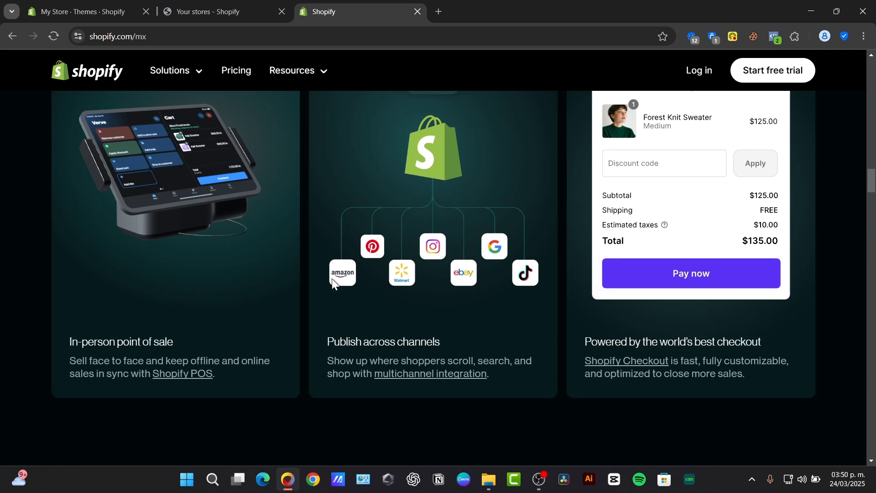
scroll(441, 249, up, 6)
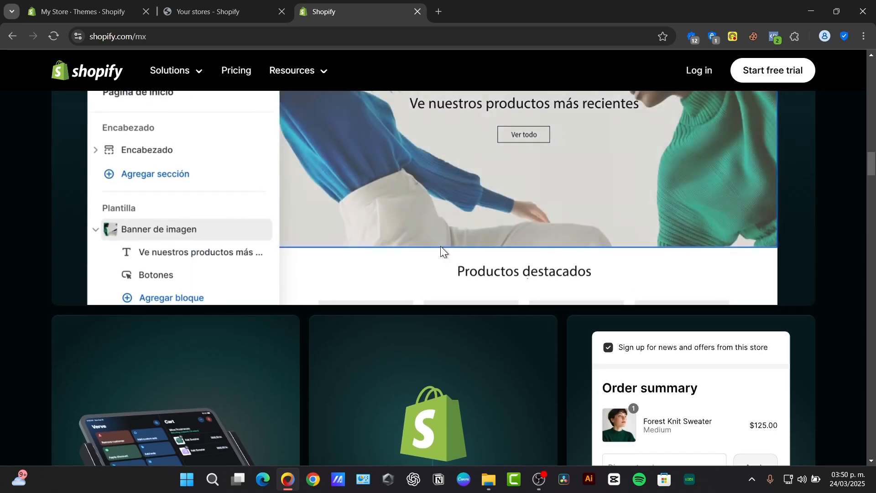
scroll(441, 249, down, 9)
scroll(228, 156, up, 3)
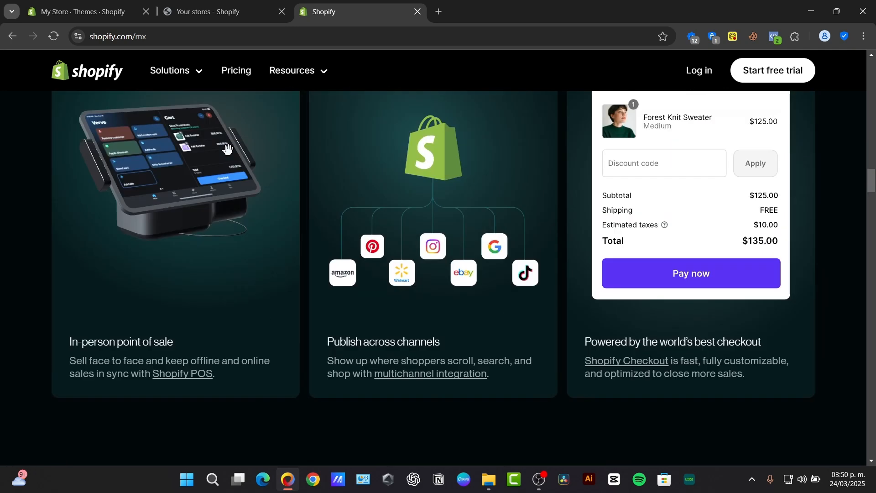
scroll(229, 161, down, 11)
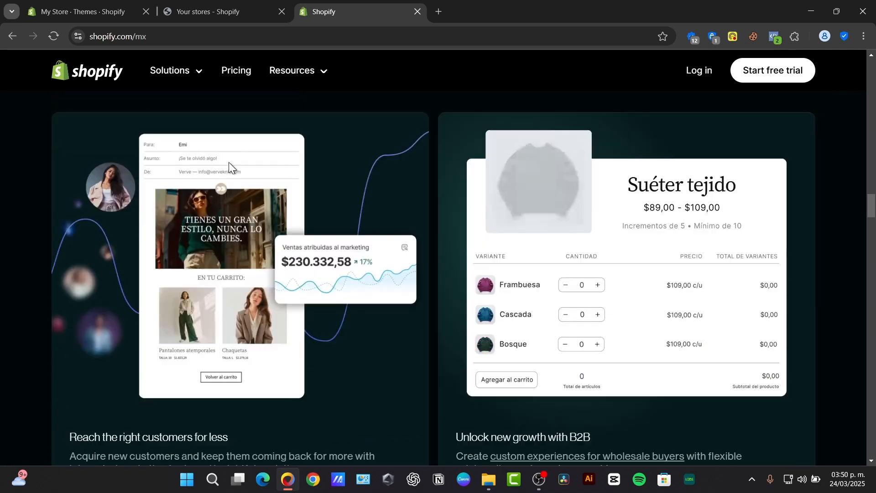
scroll(228, 161, down, 12)
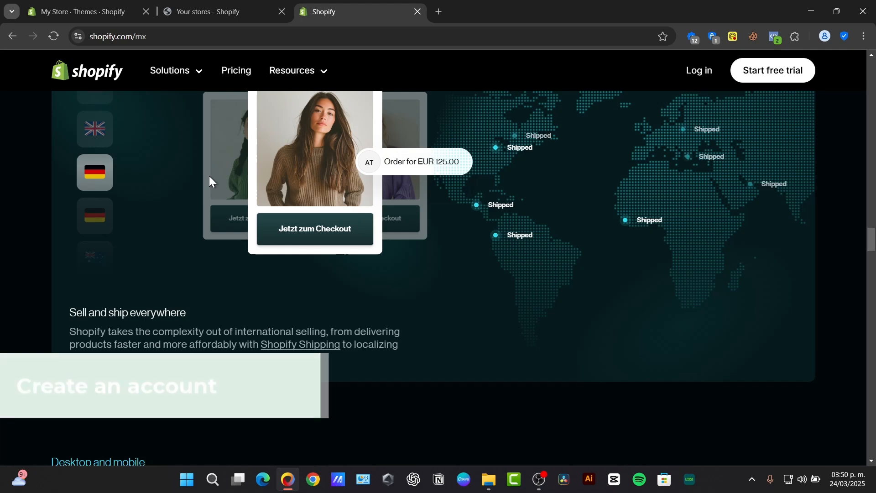
Step: Create a new store from the account's store list without setup help, and collapse its trial notice
click(234, 5)
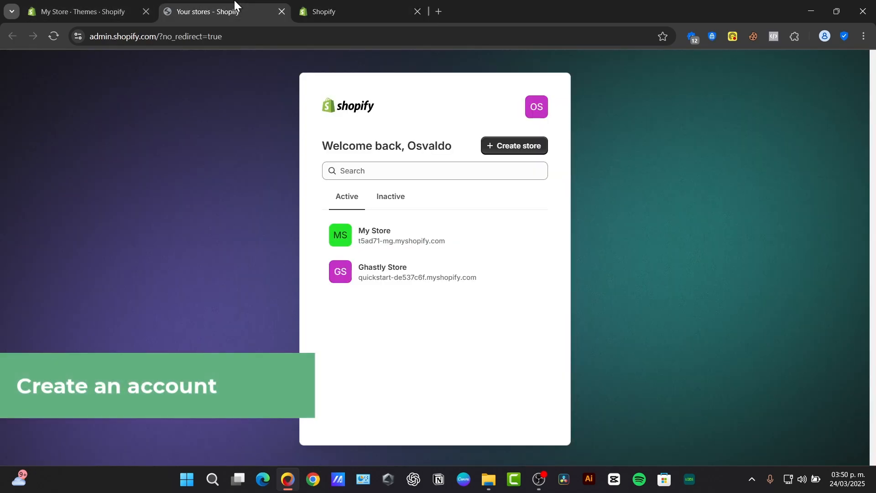
click(512, 146)
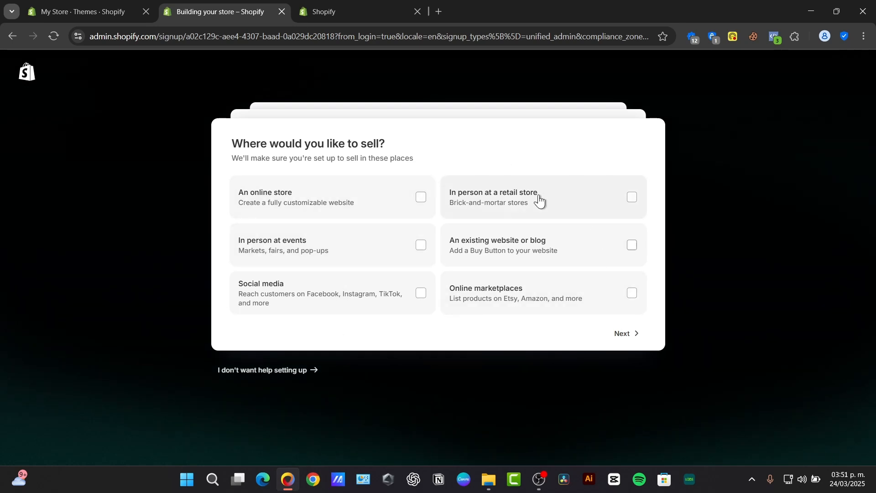
click(289, 377)
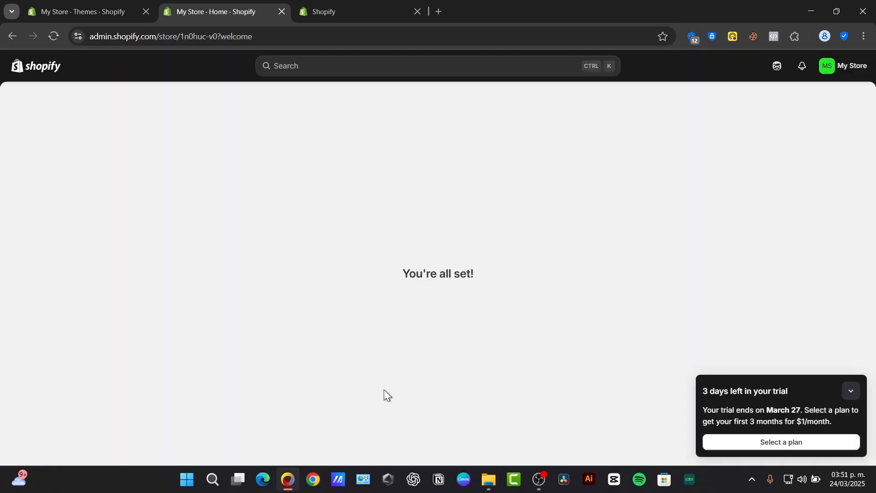
click(852, 391)
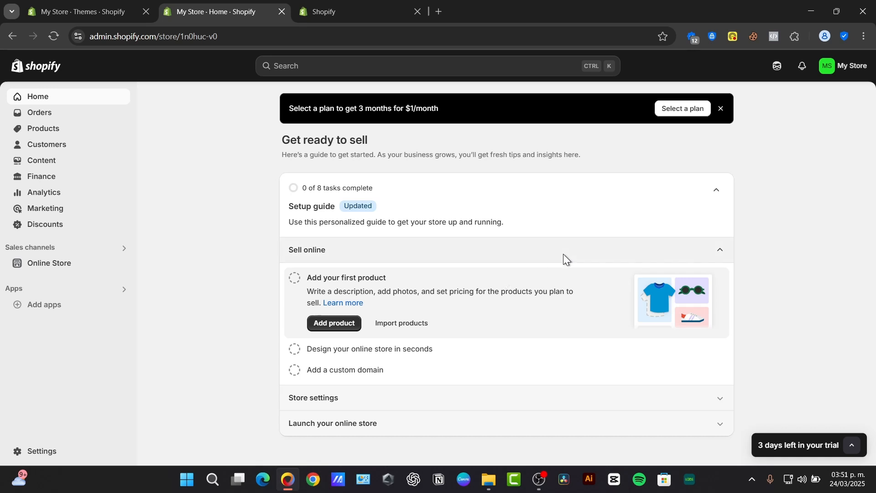
Step: Open the online store's themes and look through the popular free themes and the theme generator
click(40, 261)
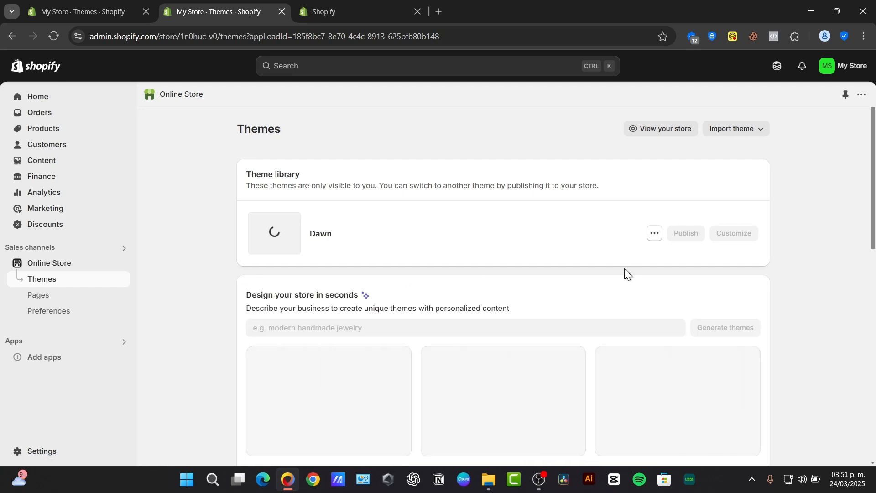
scroll(623, 274, down, 10)
scroll(625, 283, up, 2)
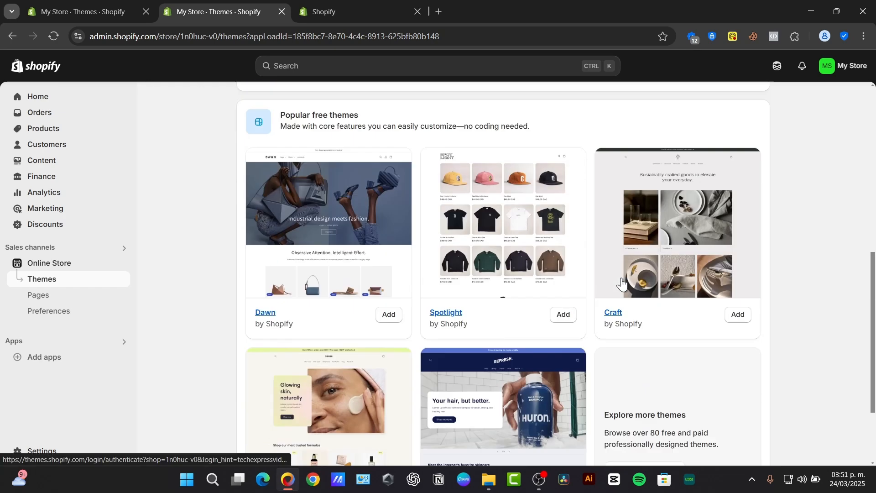
scroll(619, 290, down, 2)
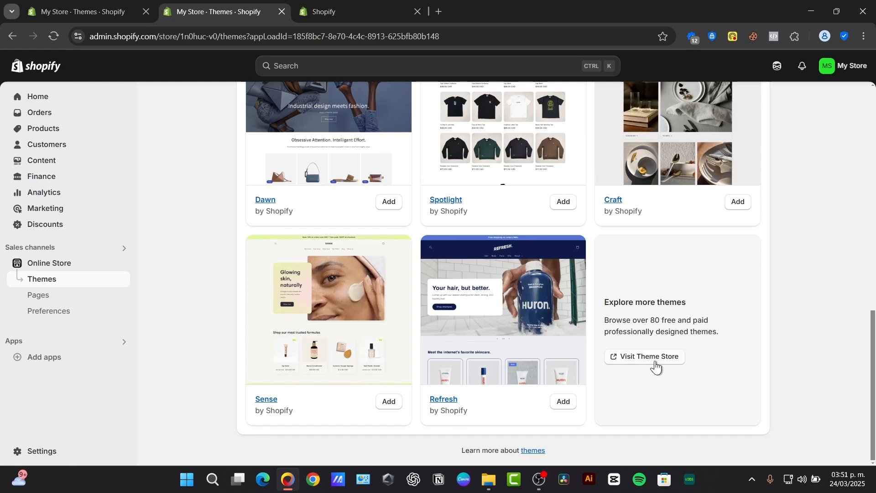
scroll(664, 358, up, 10)
scroll(664, 358, down, 3)
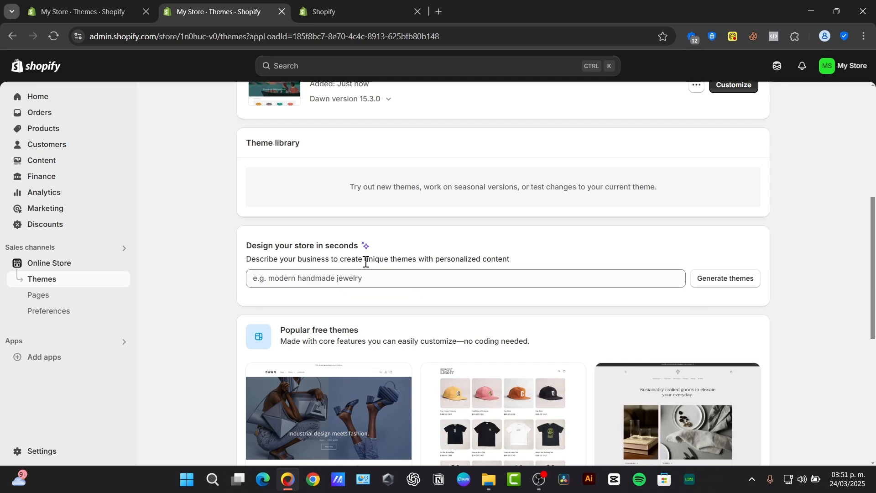
Step: Generate store themes from the business description "modern minimalistic shoe store"
click(474, 282)
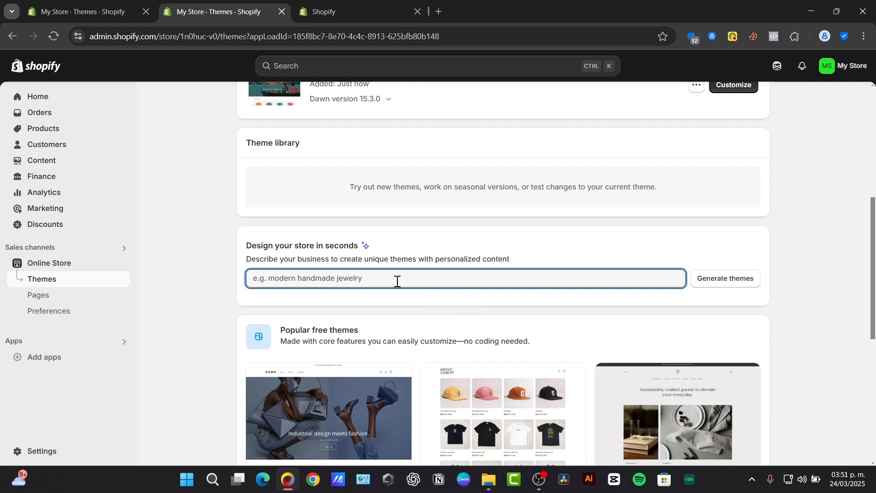
text(modern mi)
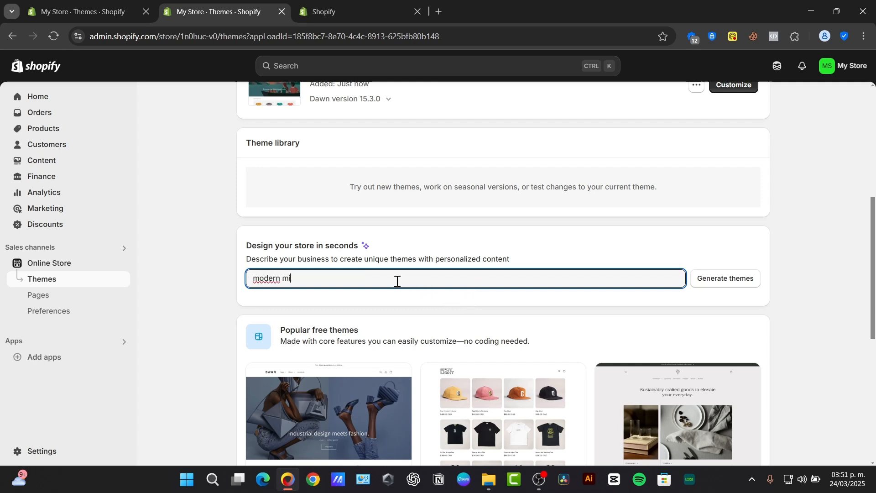
text(nimalistic shoe store)
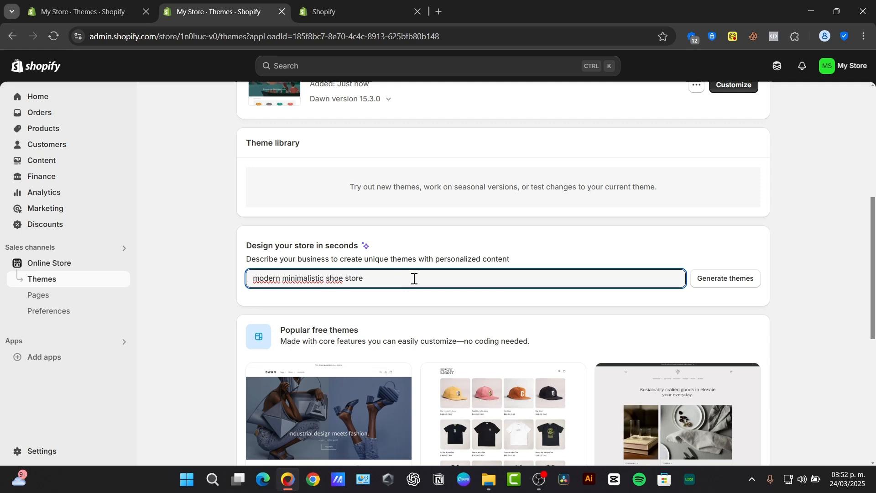
click(724, 276)
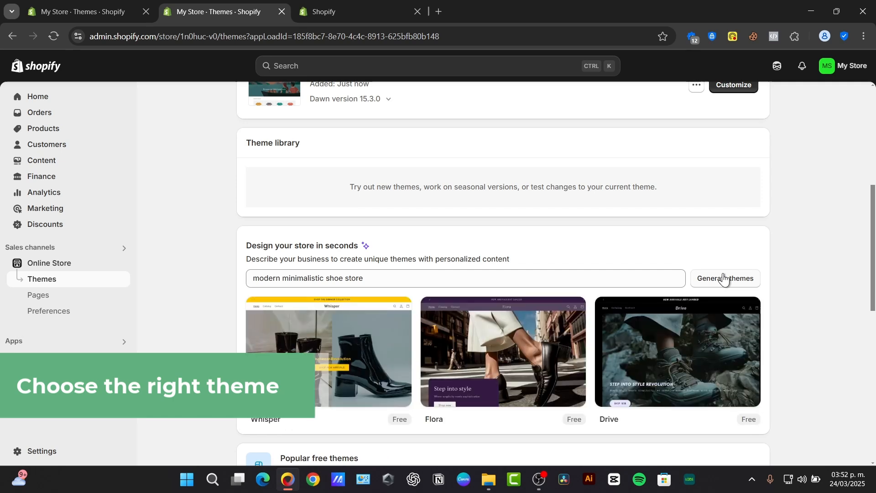
Step: Preview the generated Whisper theme from header to footer, and close the preview
mouse_move(506, 326)
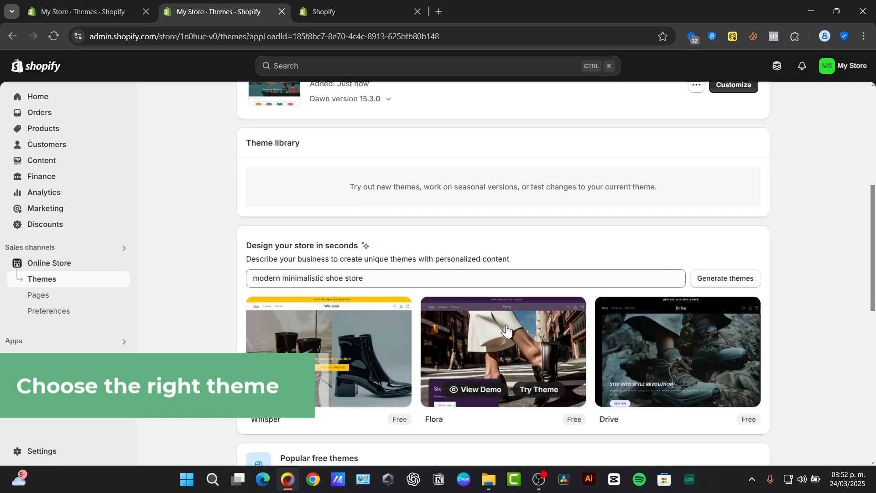
click(360, 327)
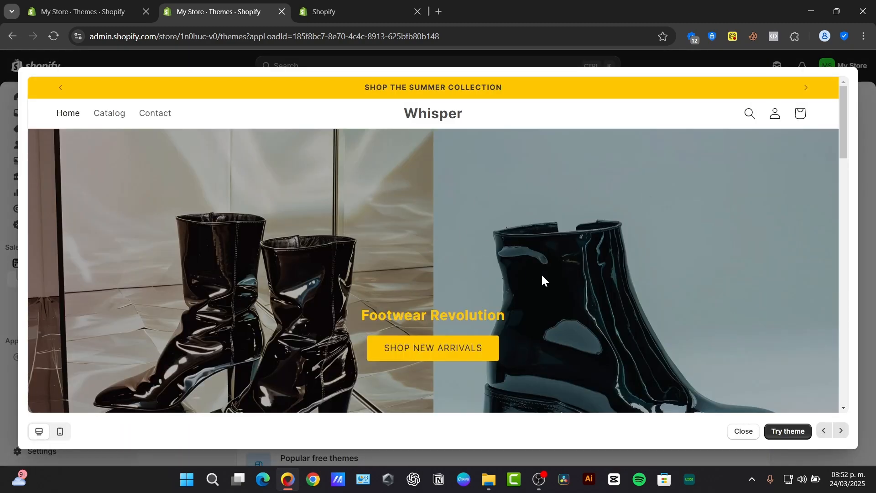
scroll(542, 276, down, 20)
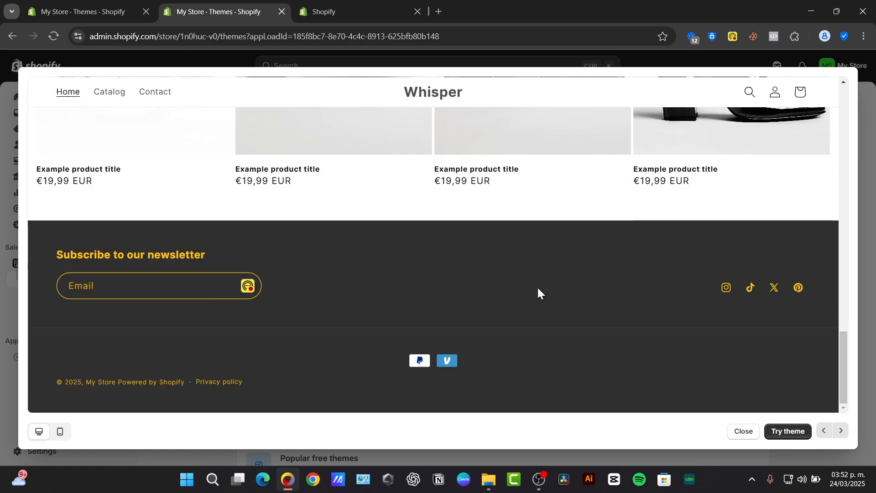
scroll(538, 286, up, 20)
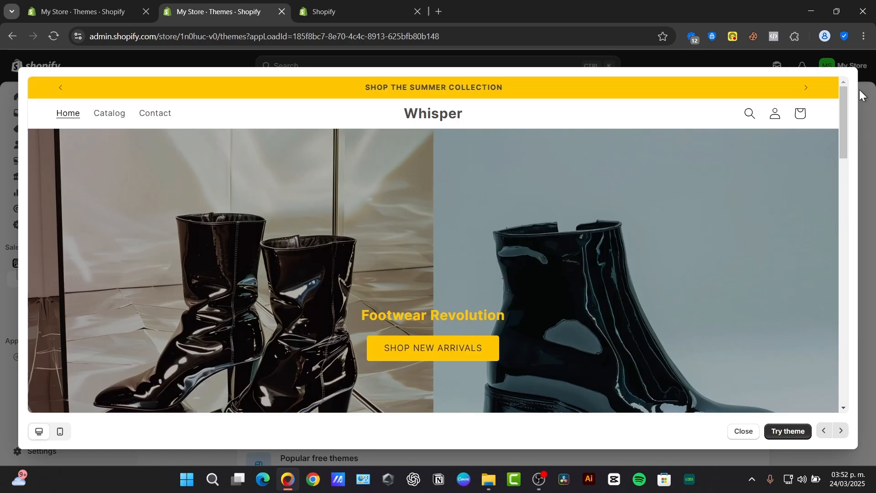
click(859, 89)
Step: Preview the generated Drive theme from header to footer, and close the preview
click(693, 344)
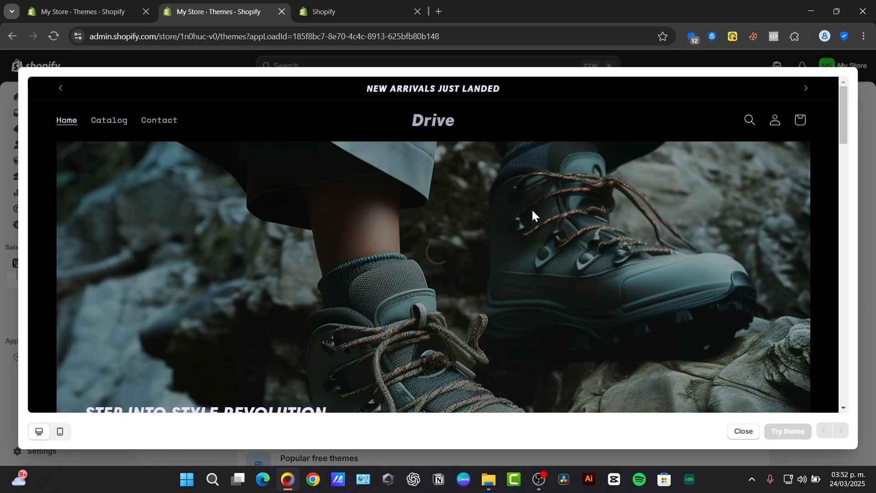
scroll(534, 215, down, 15)
scroll(535, 217, down, 2)
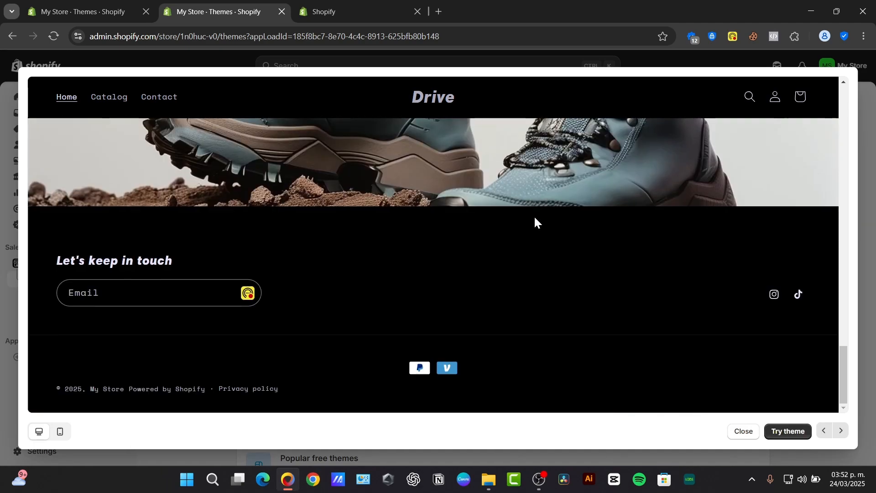
scroll(534, 218, up, 17)
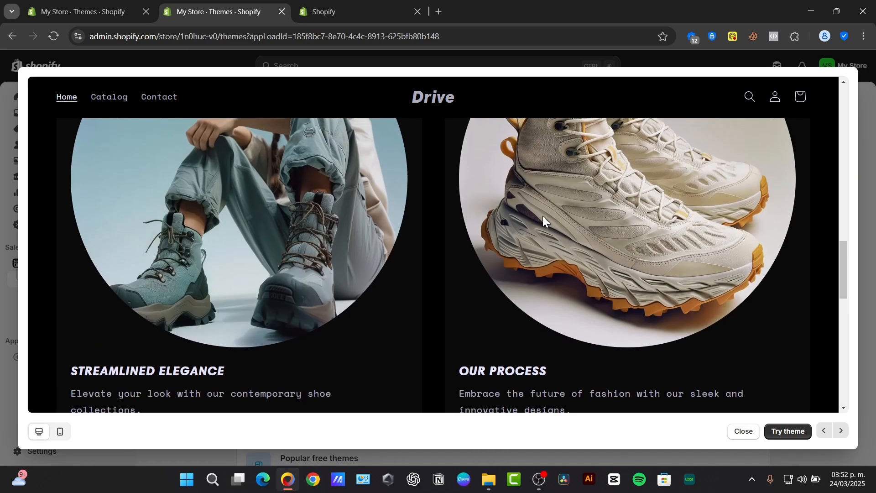
click(865, 157)
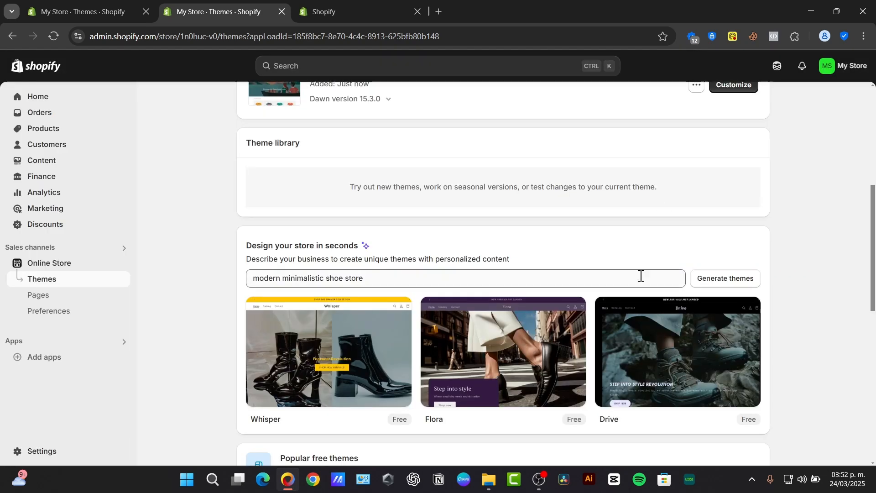
Step: Apply the generated Drive theme to the store and check it on the themes page
click(705, 390)
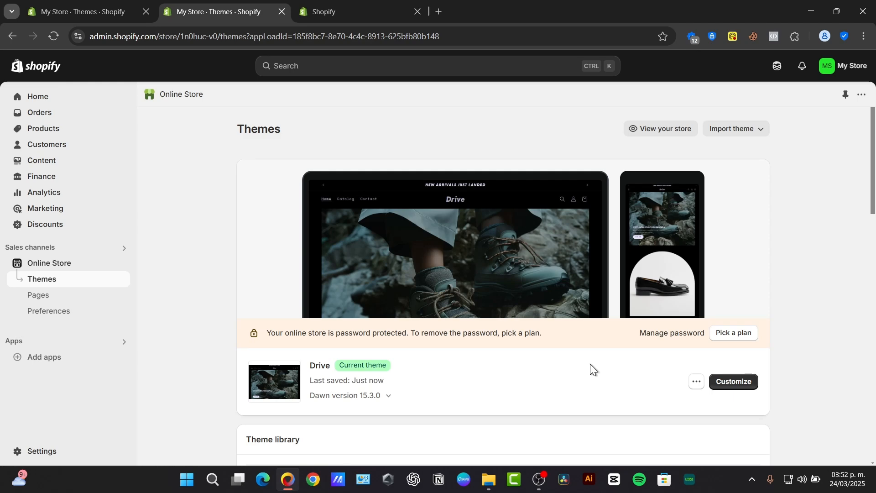
scroll(577, 278, down, 3)
scroll(577, 278, up, 3)
Step: Start adding a new product and look through its form from the title down to the search engine listing
click(45, 132)
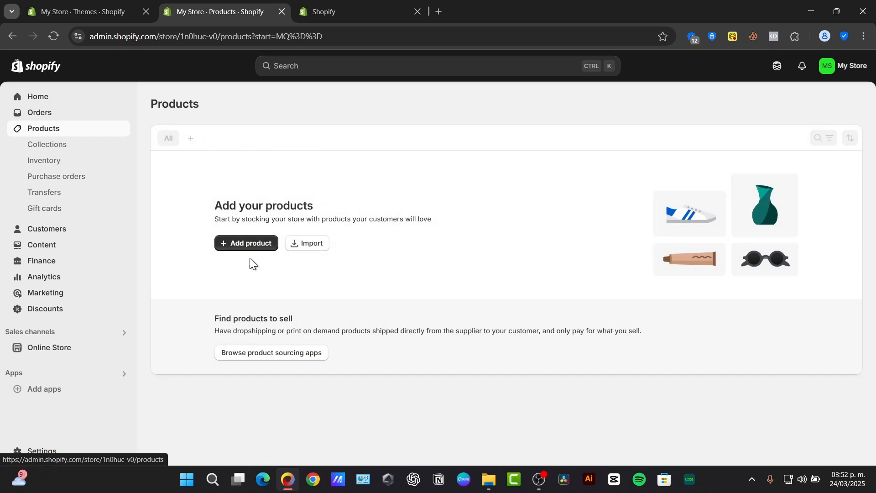
click(239, 244)
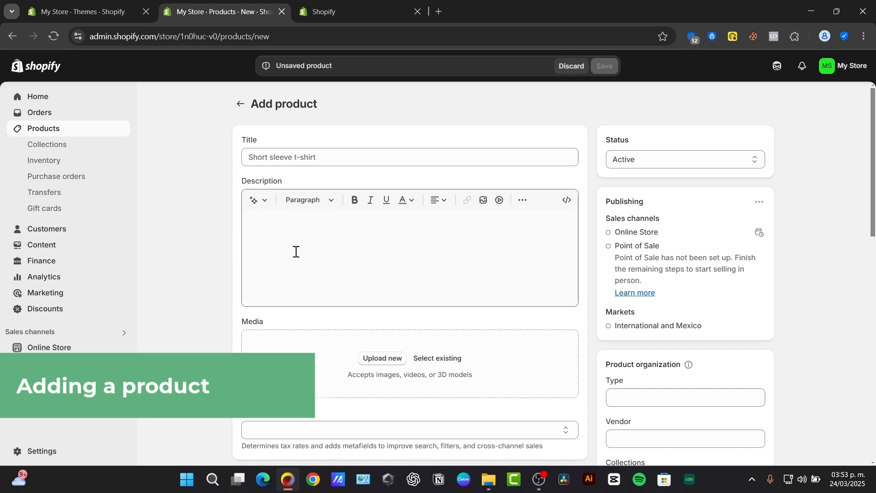
scroll(377, 315, down, 3)
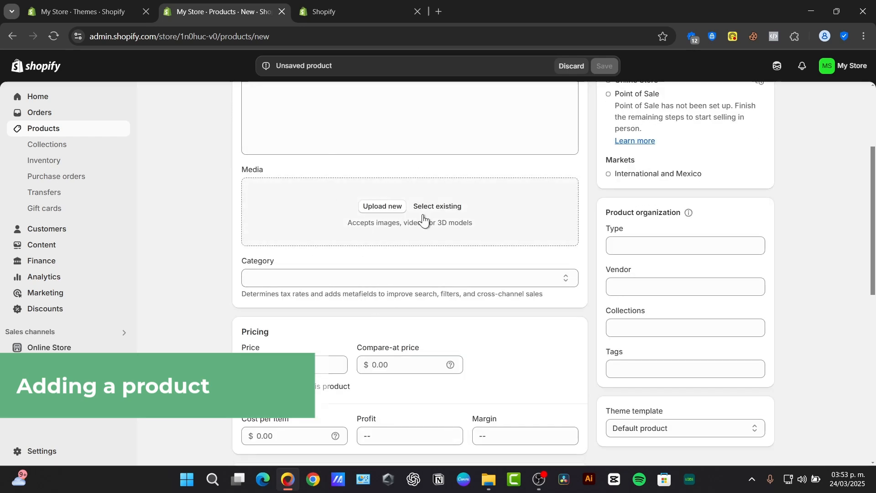
scroll(552, 311, down, 3)
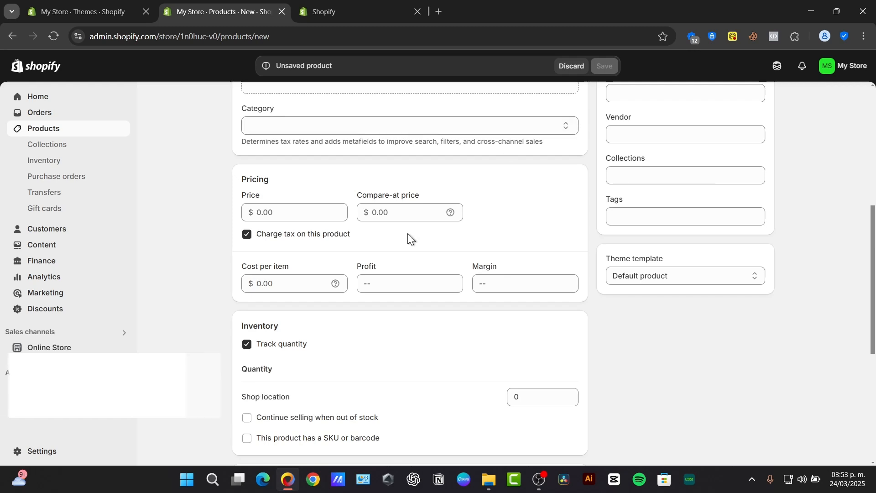
scroll(559, 233, down, 3)
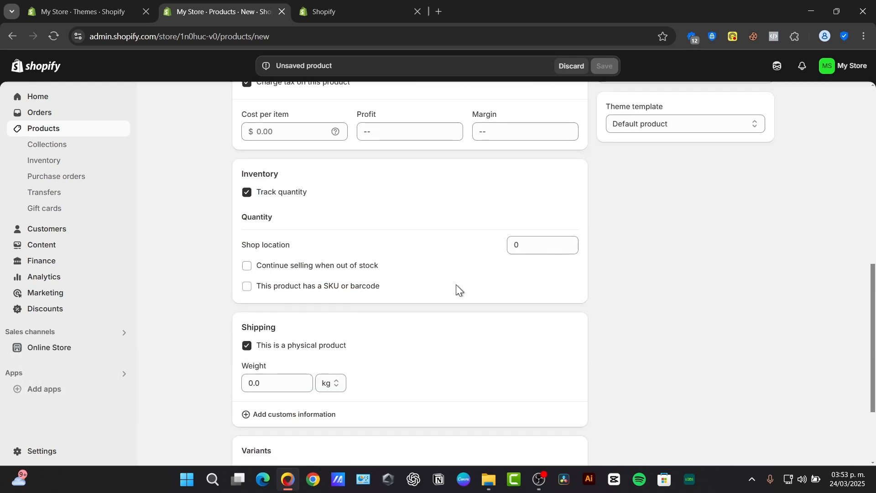
scroll(419, 341, down, 3)
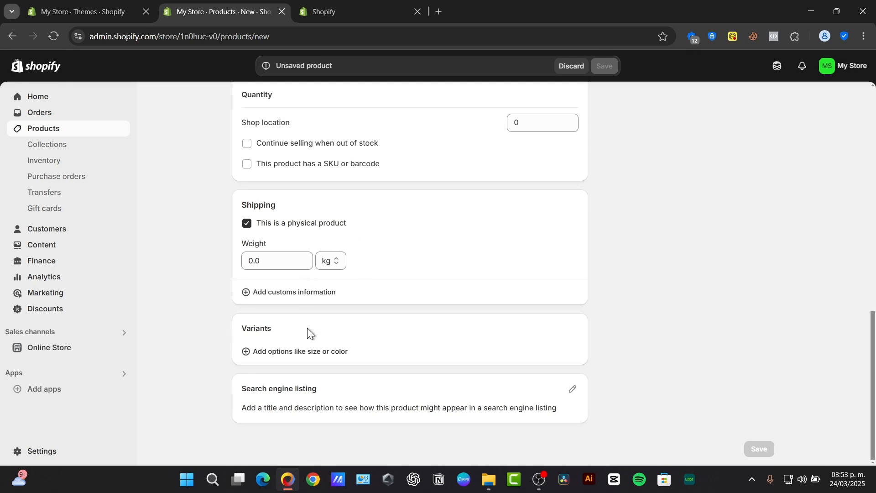
Step: Add a blank variant option to the new product
click(293, 353)
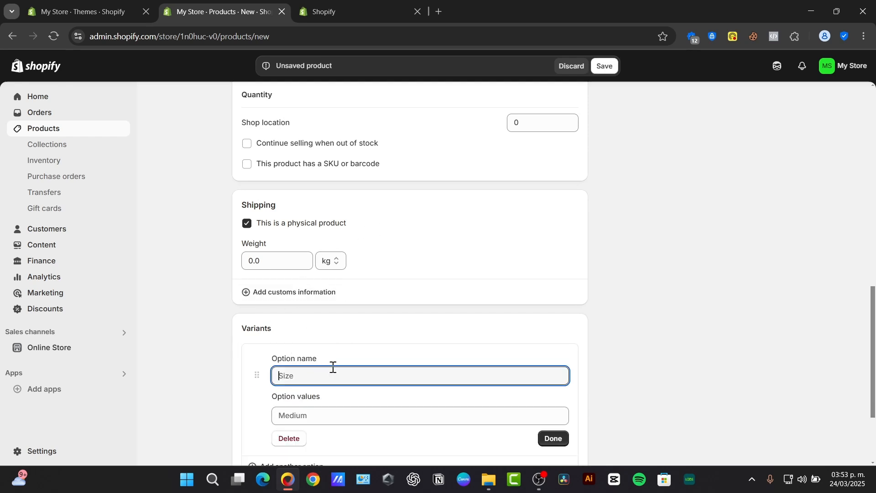
scroll(445, 304, down, 3)
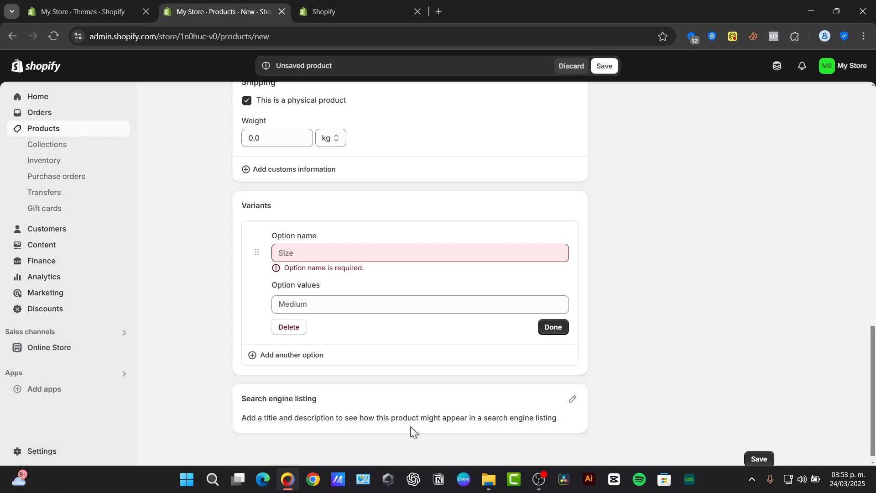
scroll(535, 405, up, 15)
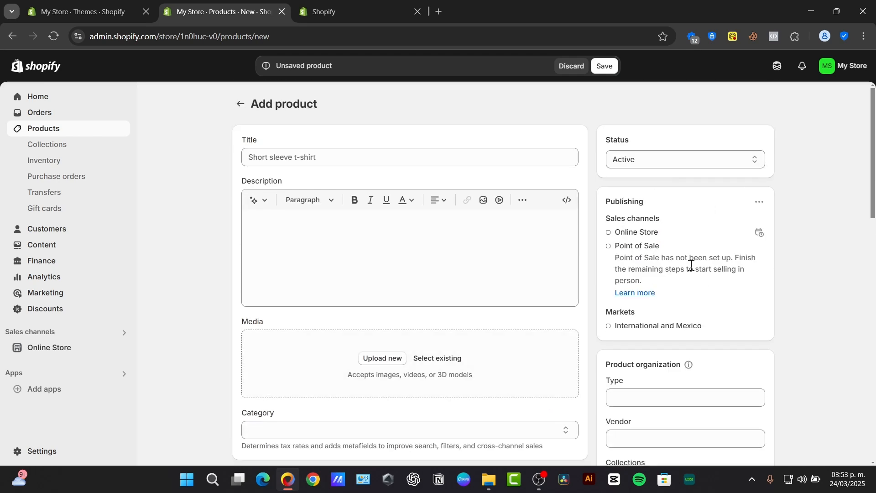
Step: Title the product "T shirt" and enter the description "This is just a tshirt"
click(315, 165)
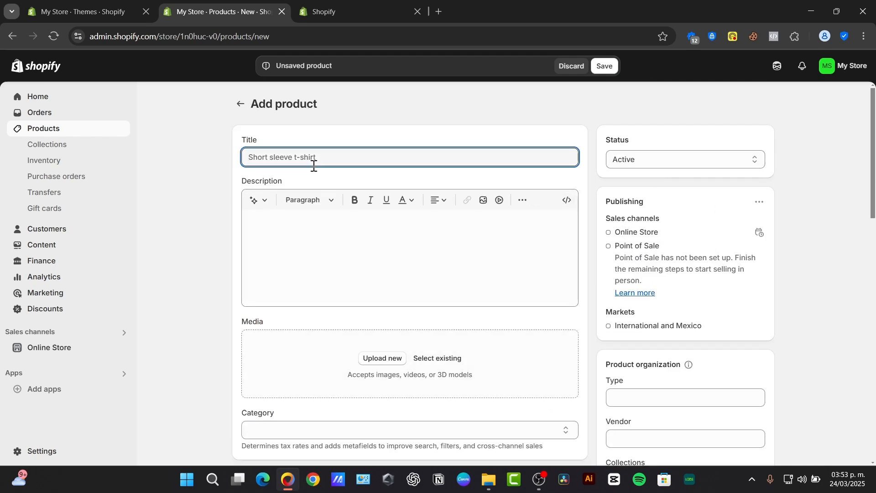
text(T shirt)
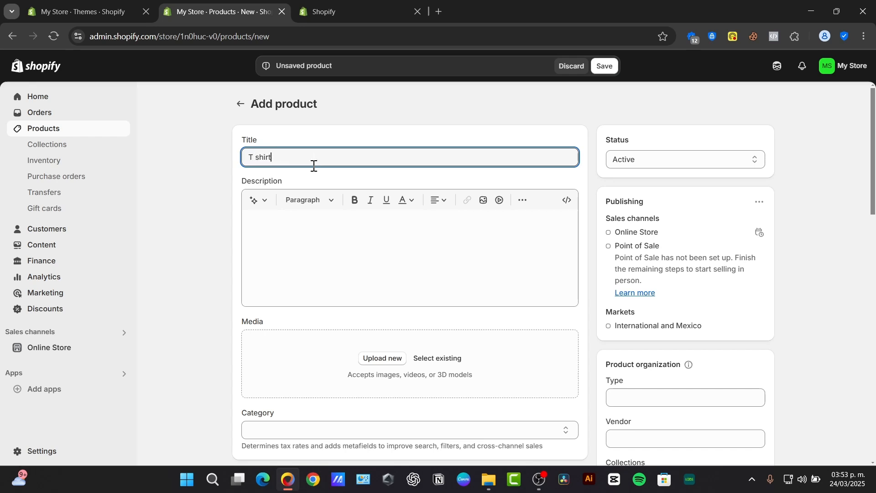
click(425, 268)
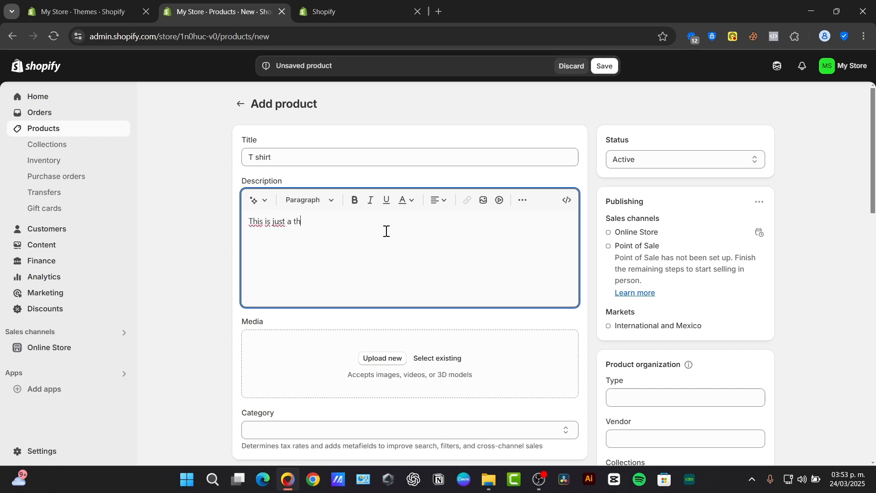
Step: Upload the image file Front from the downloads folder to the product's media
click(386, 360)
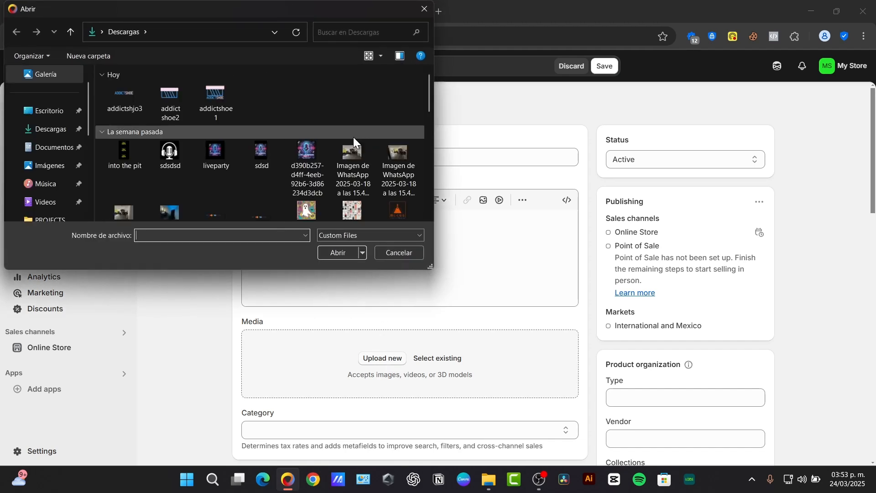
scroll(353, 138, down, 5)
scroll(353, 141, down, 3)
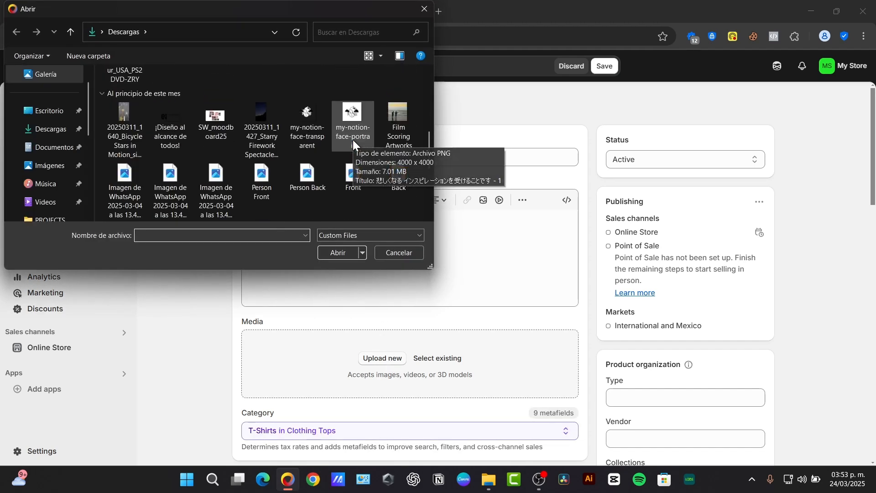
scroll(354, 139, down, 1)
click(356, 101)
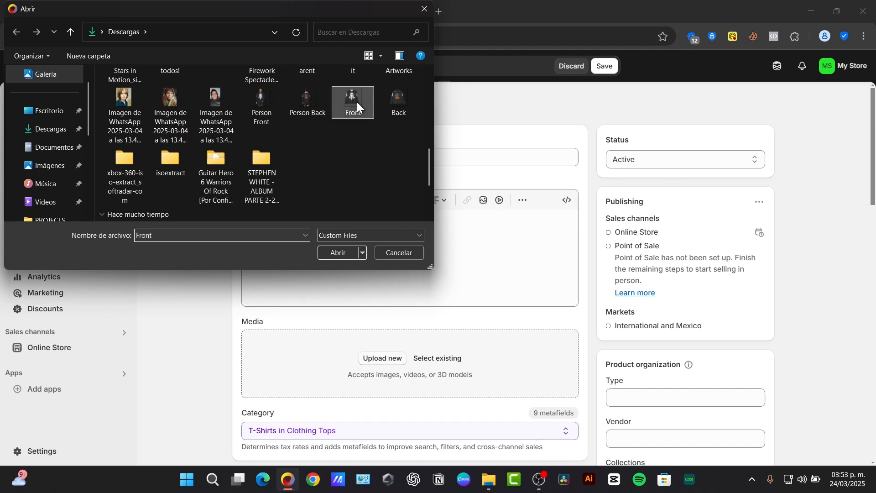
click(340, 253)
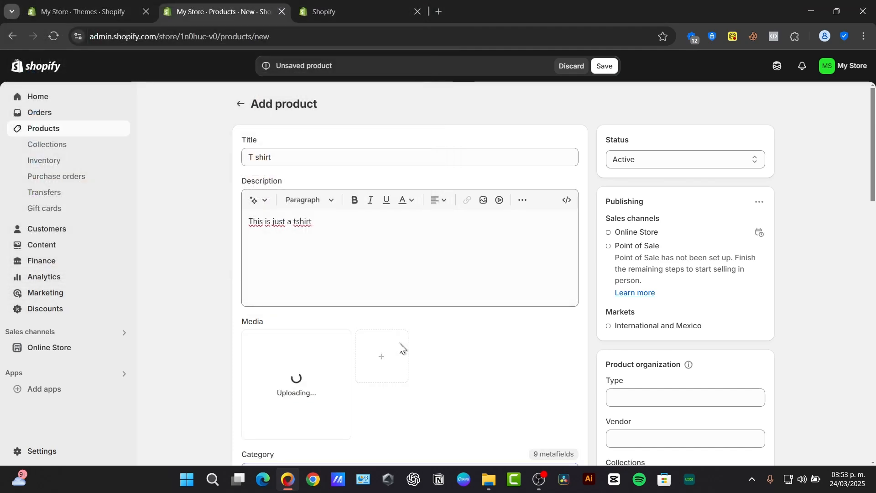
Step: Upload the Person Front, Person Back, Front and Back images together and add them to the product's media
click(385, 378)
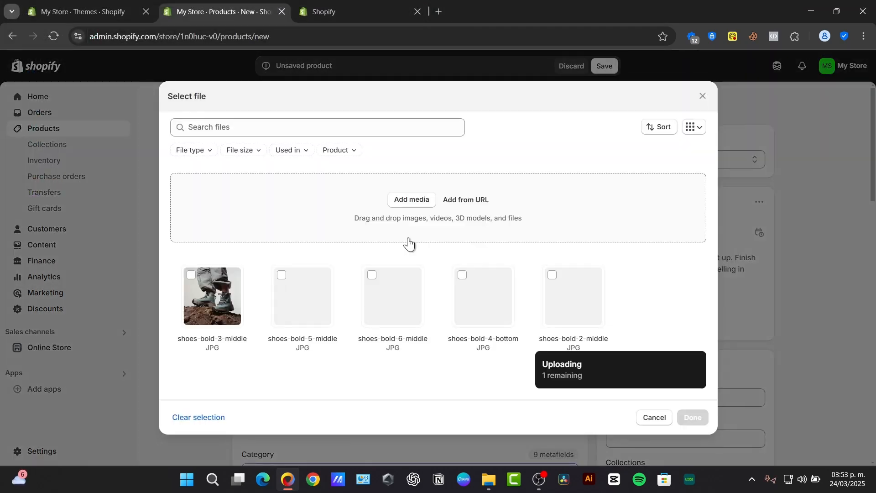
click(401, 199)
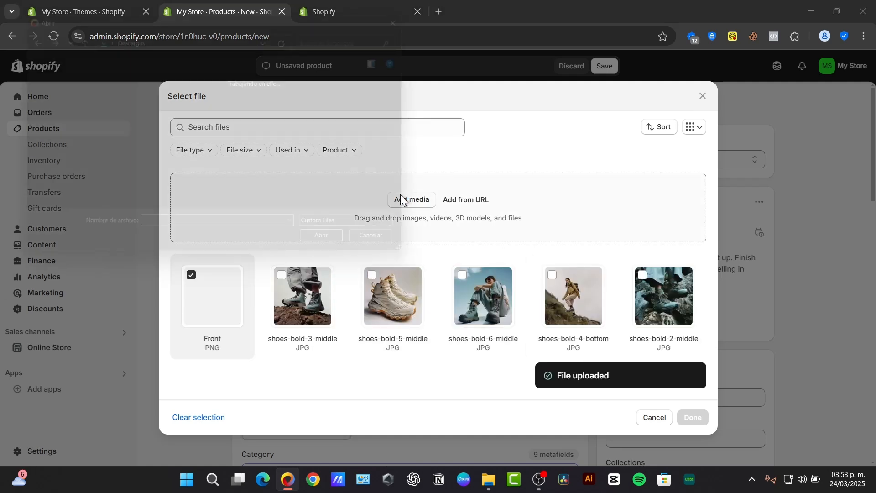
scroll(378, 183, down, 4)
scroll(378, 178, down, 3)
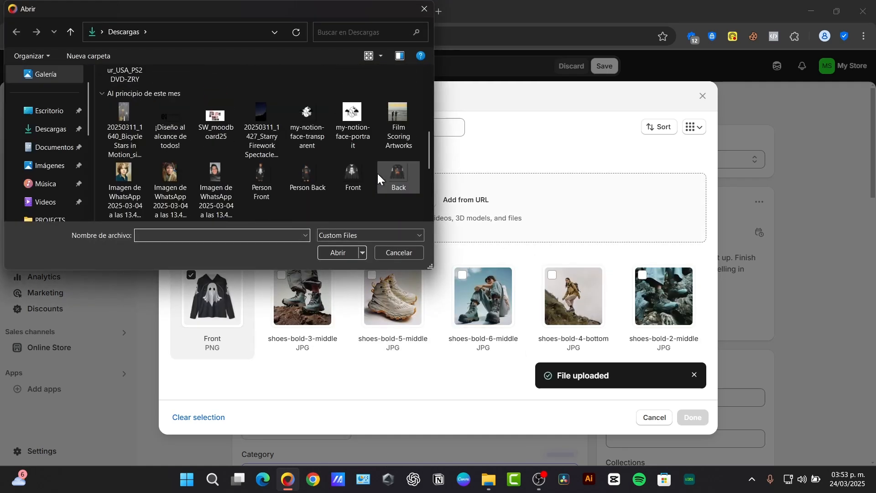
drag(384, 200, 270, 193)
click(341, 253)
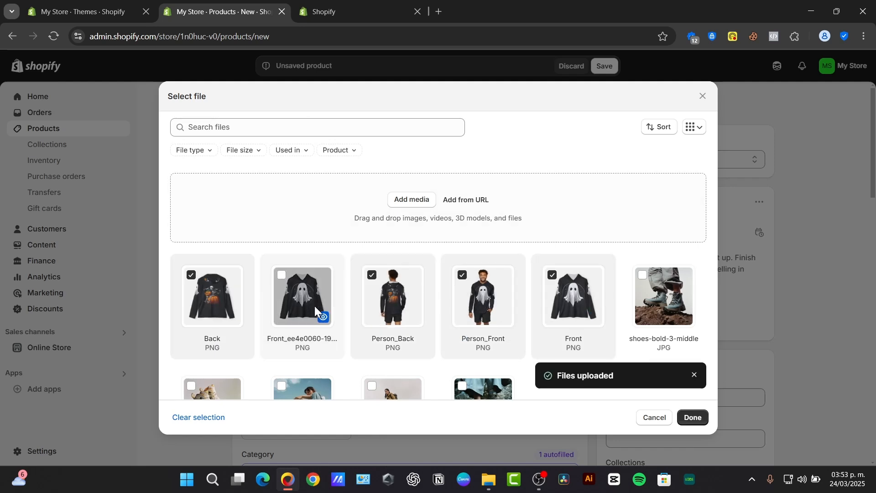
click(693, 417)
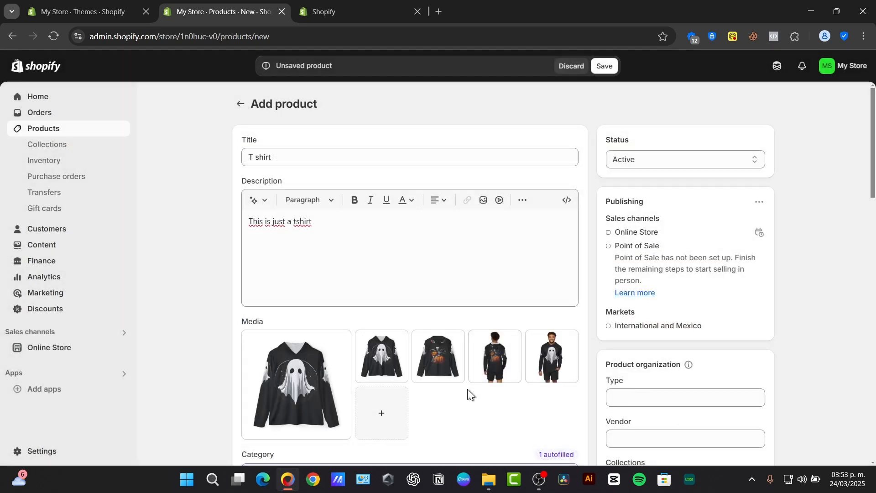
Step: Reorder the product's media so the front photo of the model is second and a ghost shirt image is last
drag(553, 360, 374, 320)
drag(483, 317, 388, 374)
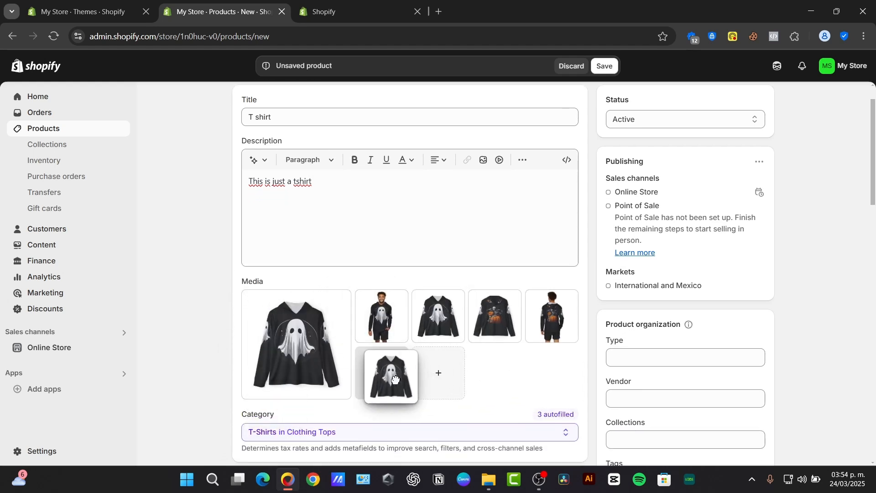
Step: Set the product type to "Clothing"
scroll(359, 422, down, 3)
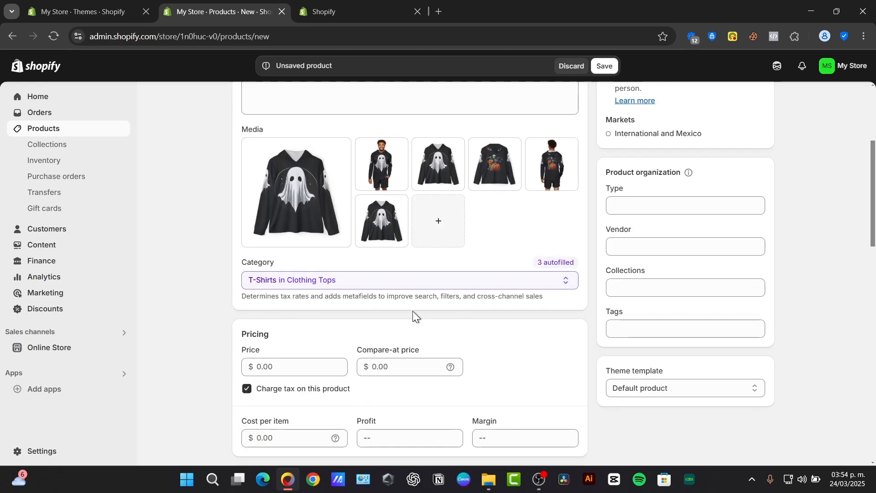
scroll(425, 309, up, 3)
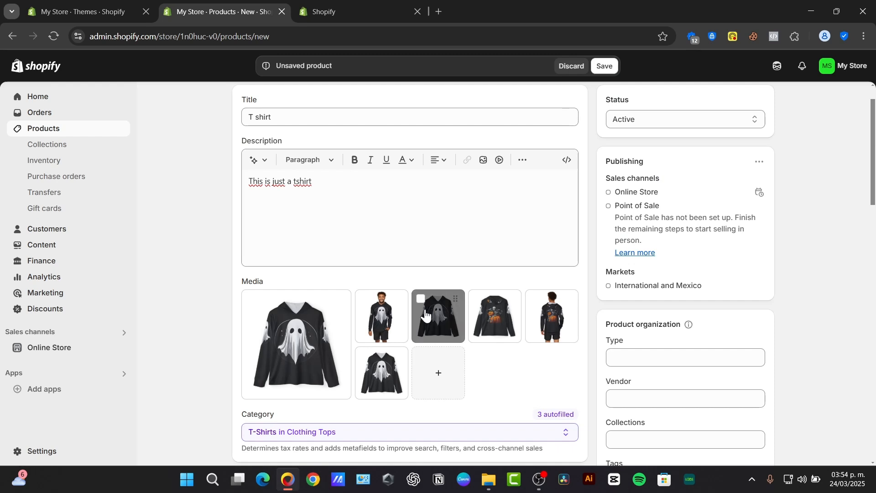
click(696, 358)
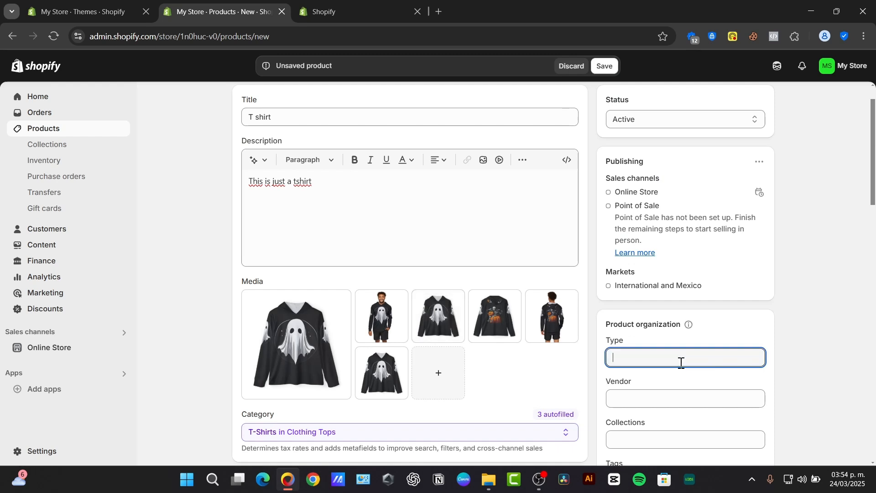
text(Clothing)
click(693, 393)
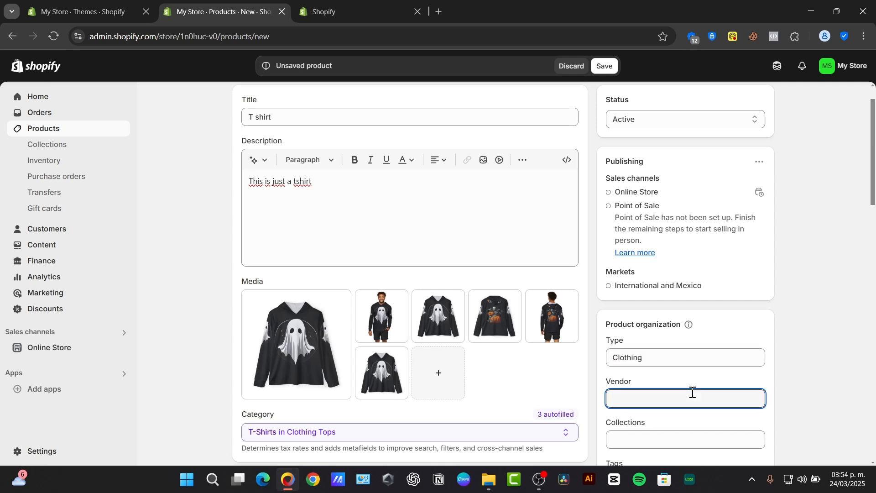
text(Al)
key(BackSpace)
key(BackSpace)
scroll(693, 392, down, 3)
click(659, 290)
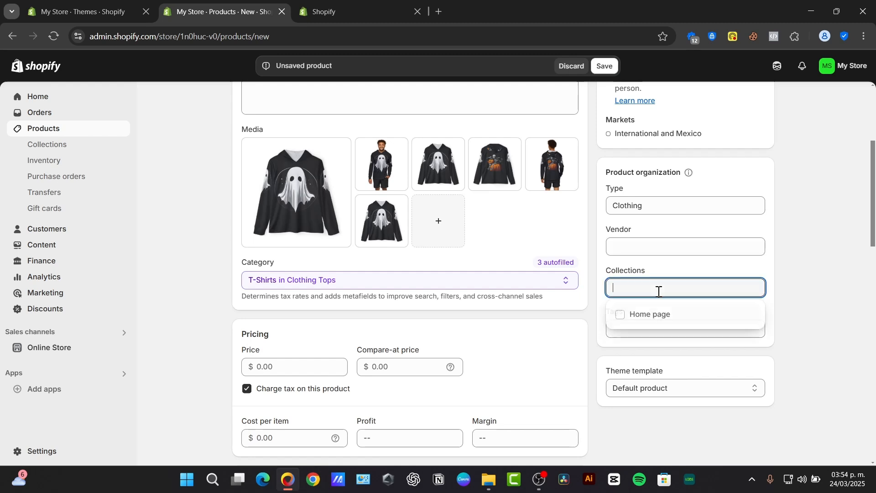
click(804, 258)
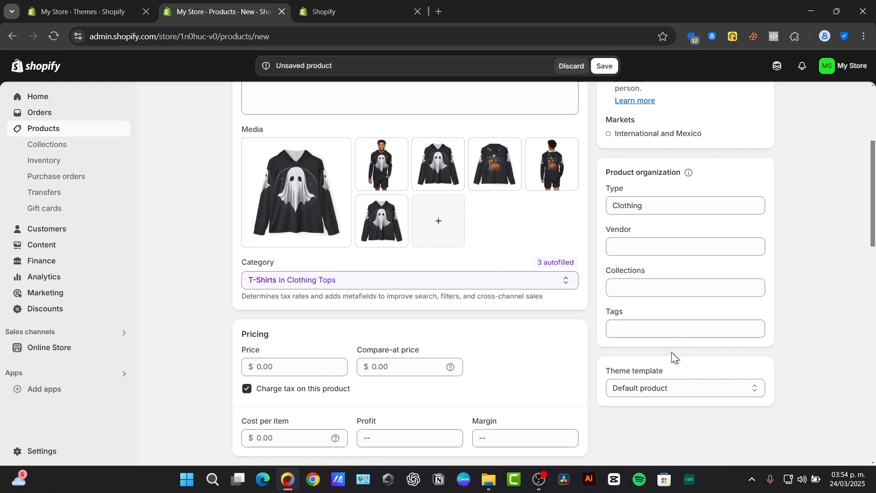
Step: Delete the empty variant option from the product
scroll(673, 356, up, 4)
scroll(485, 266, down, 16)
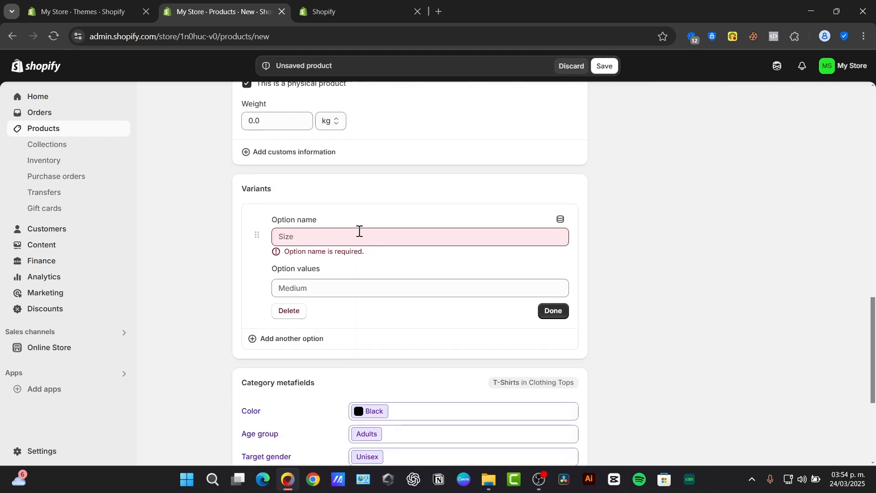
click(283, 312)
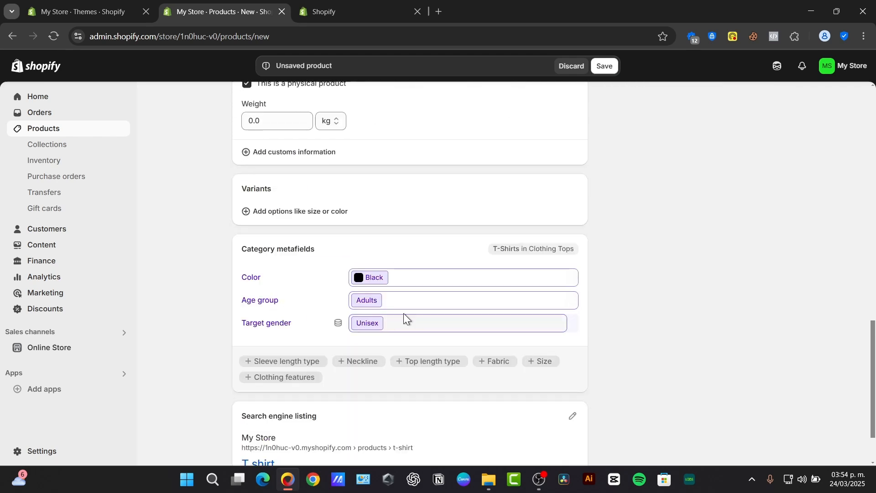
Step: Set the product's price to 24 and its compare-at price to 35, and save the product
scroll(431, 297, up, 12)
scroll(434, 299, down, 3)
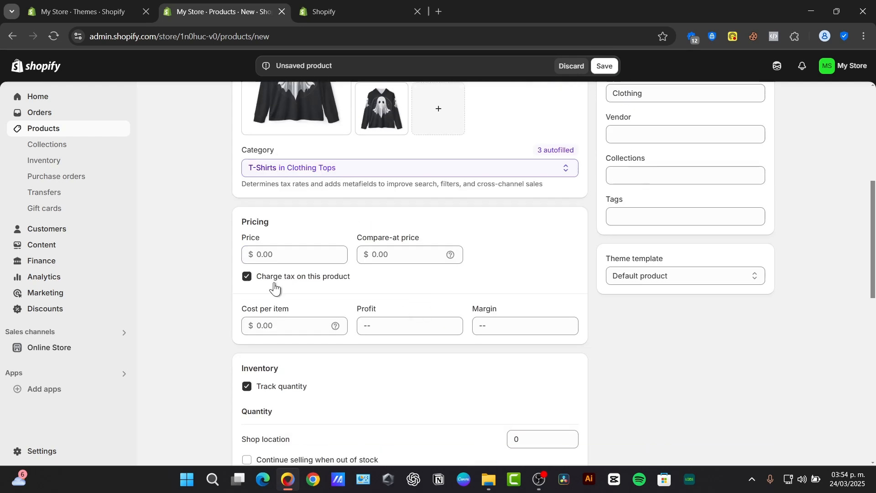
click(265, 254)
text(24)
click(390, 257)
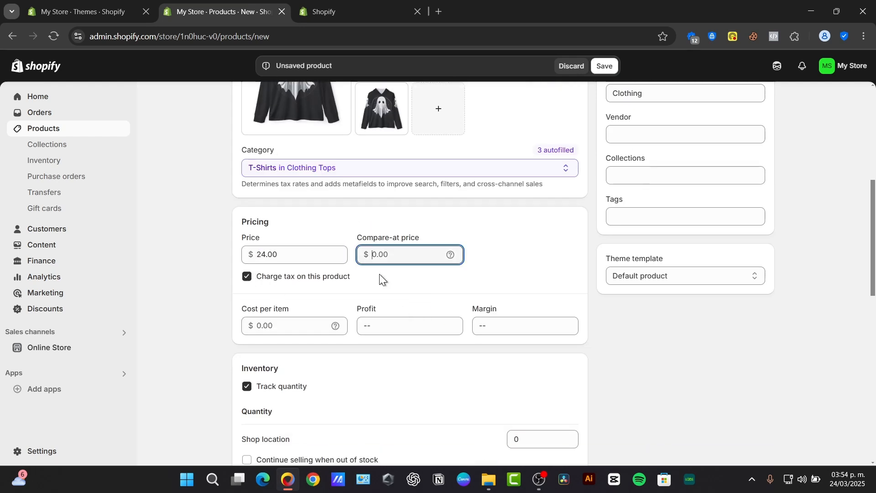
text(35)
key(Tab)
scroll(541, 302, up, 7)
click(605, 67)
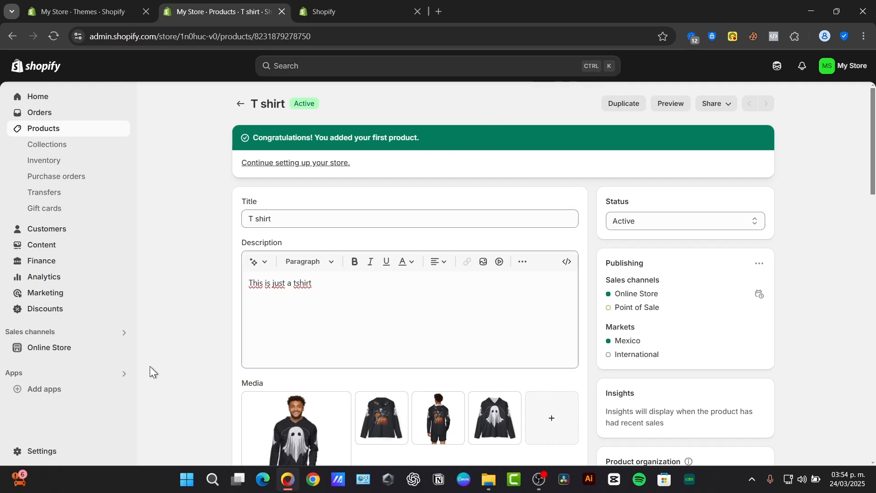
Step: Open the payment settings of the store
click(53, 451)
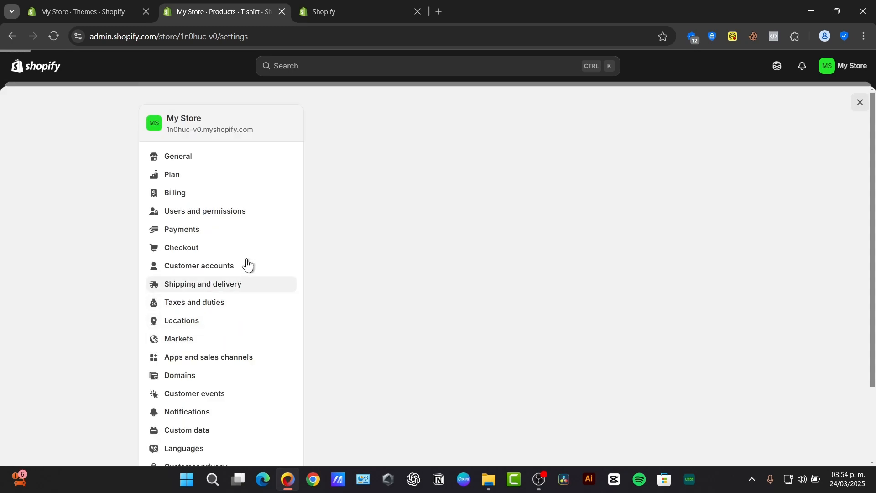
click(205, 234)
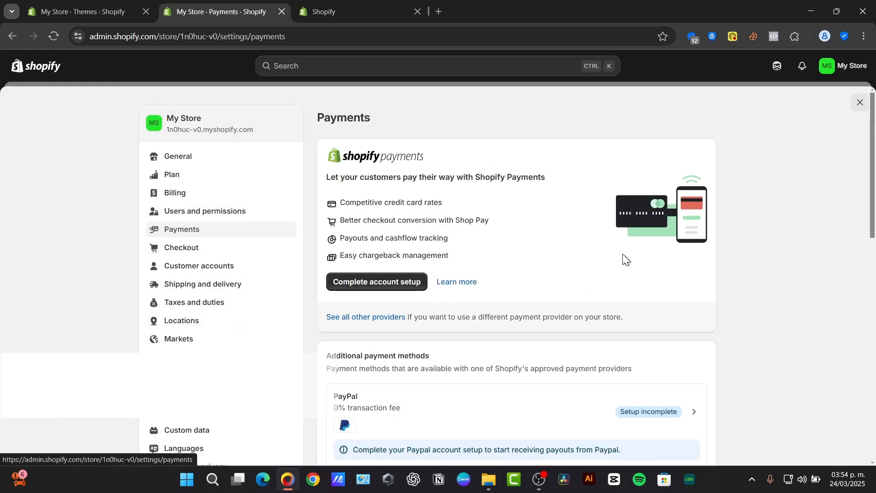
Step: Review the store's payment options and open the list of third-party payment providers
scroll(500, 208, down, 3)
scroll(411, 254, down, 4)
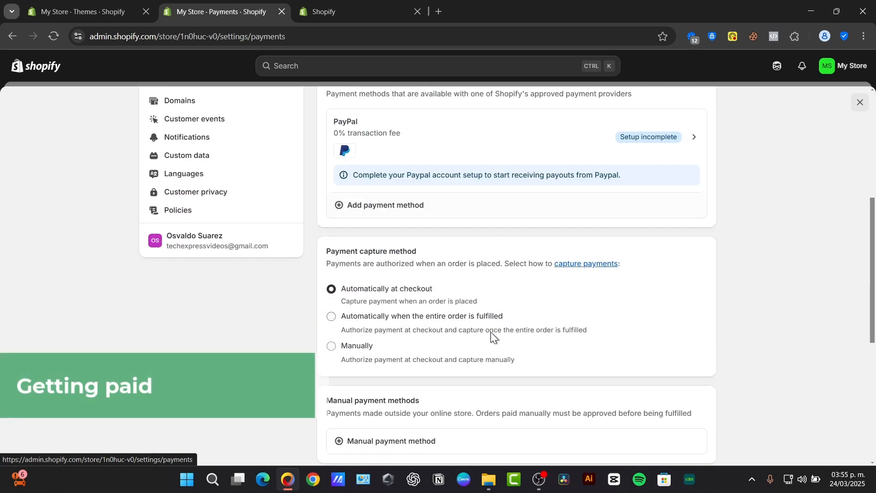
scroll(491, 333, up, 8)
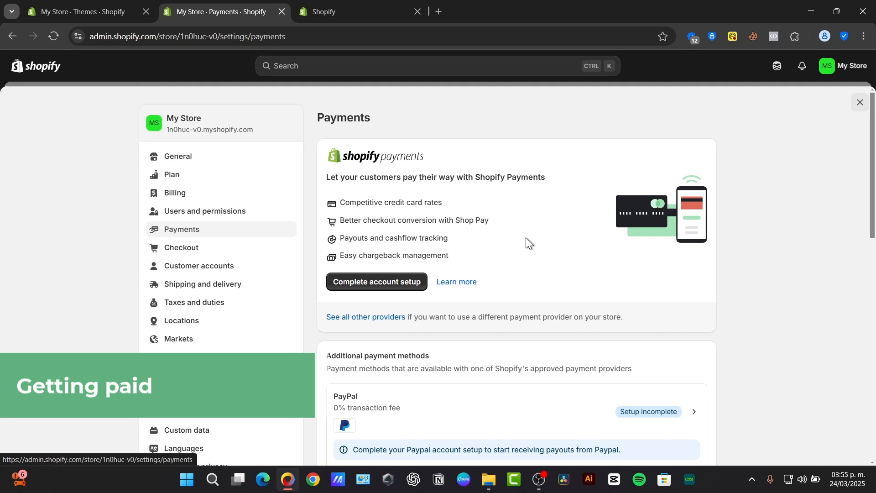
click(353, 319)
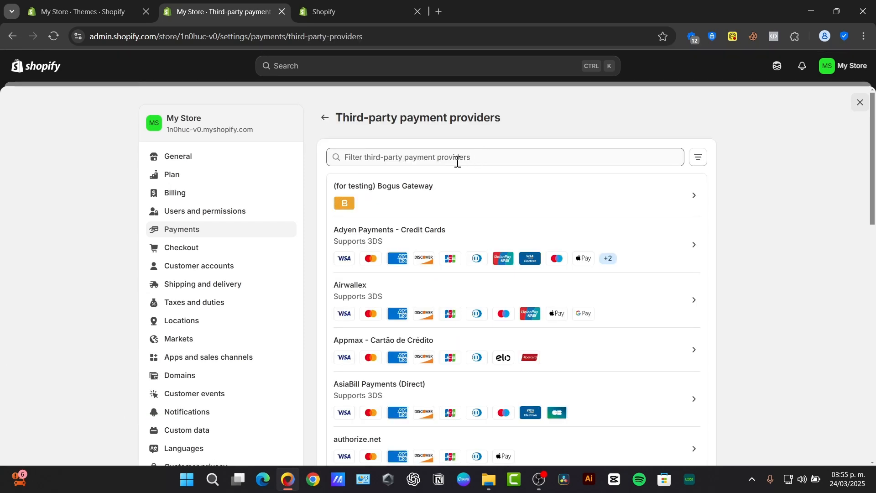
Step: Filter the third-party payment providers by Mastercard and Visa and look through the matching providers
click(698, 159)
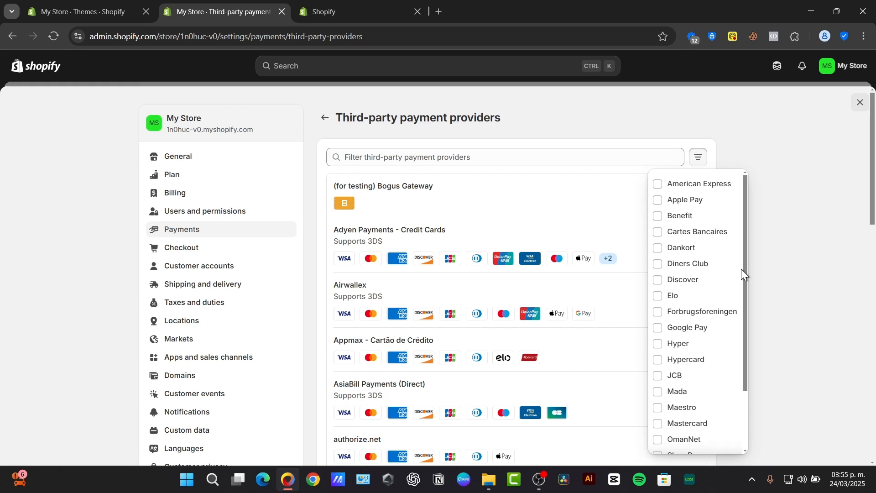
click(657, 424)
scroll(658, 418, down, 2)
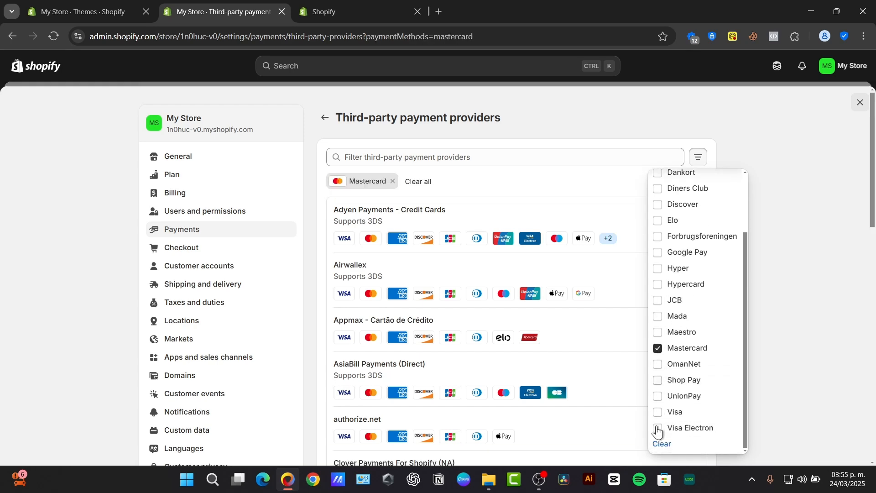
click(658, 412)
click(522, 356)
scroll(481, 364, down, 15)
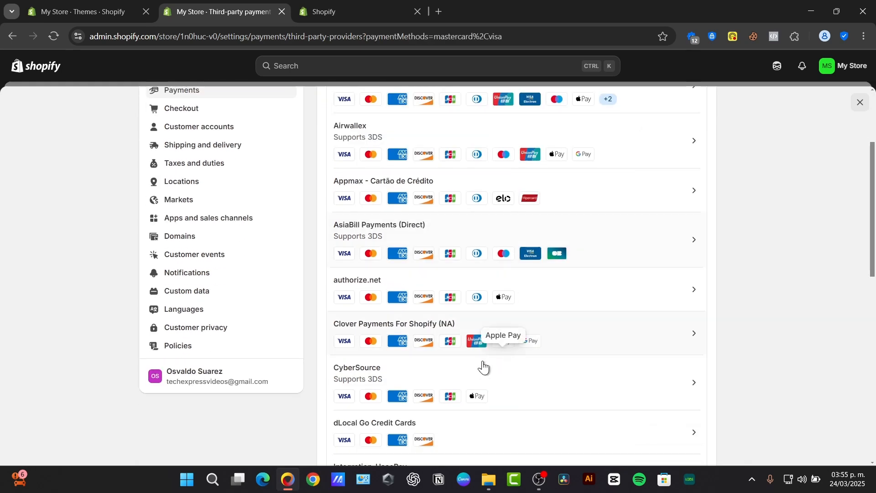
scroll(478, 368, up, 15)
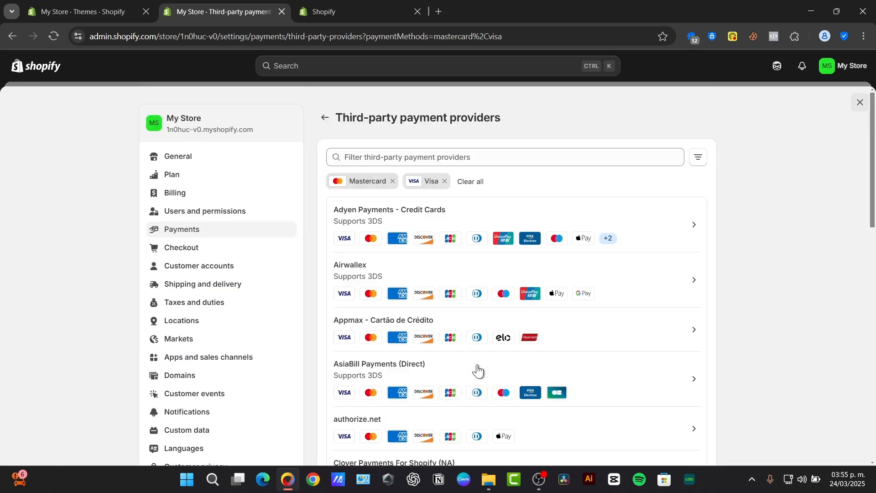
Step: Add Apple Pay to the payment provider filters and look through the remaining providers
click(699, 158)
scroll(683, 397, down, 2)
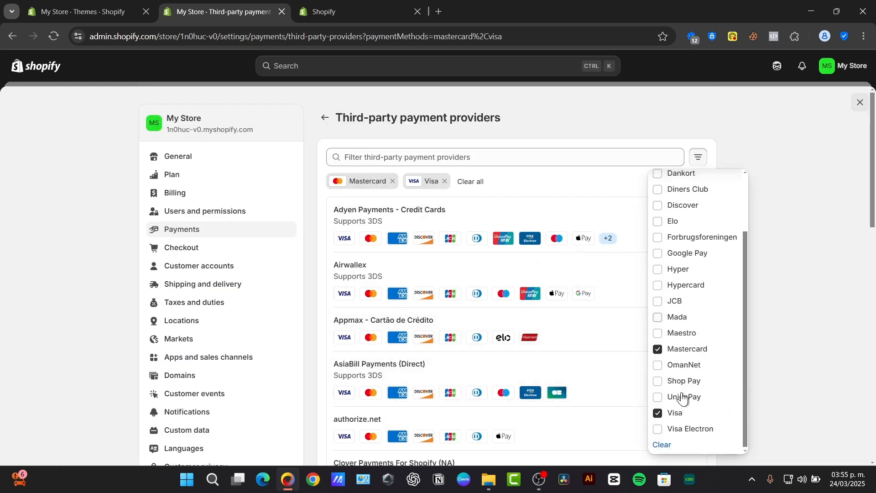
scroll(661, 273, up, 3)
click(659, 201)
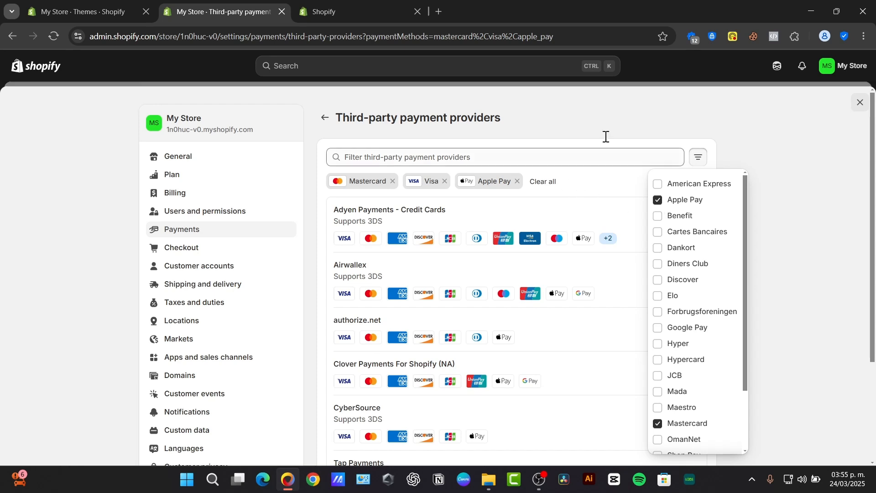
click(776, 130)
scroll(473, 287, down, 3)
scroll(472, 292, up, 3)
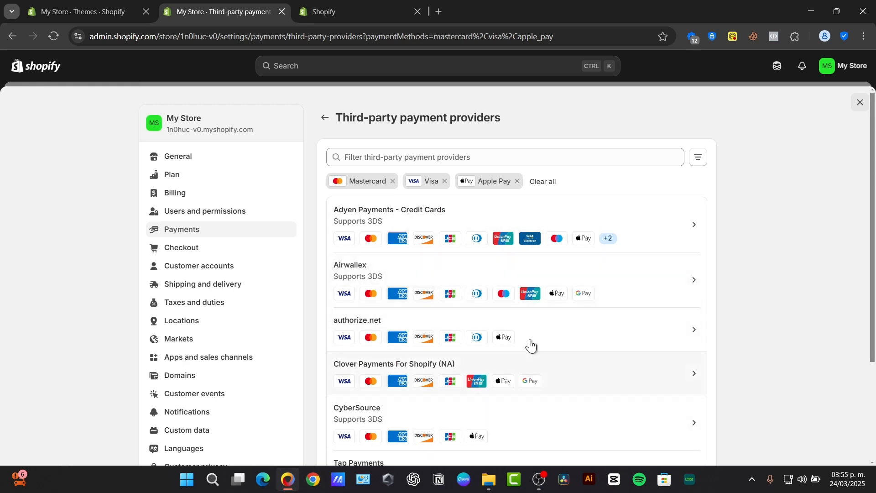
Step: Open the shipping and delivery settings and review the shipping rates, delivery dates, packages and third-party calculated rates
click(212, 285)
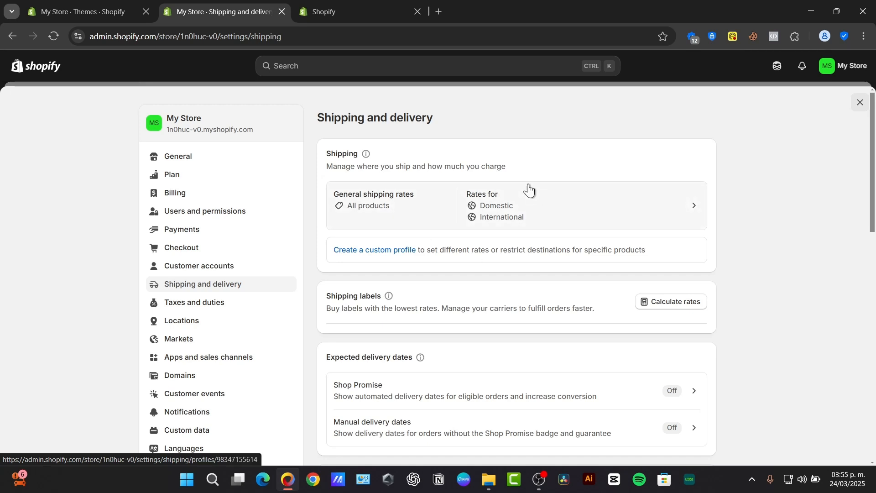
scroll(484, 315, down, 3)
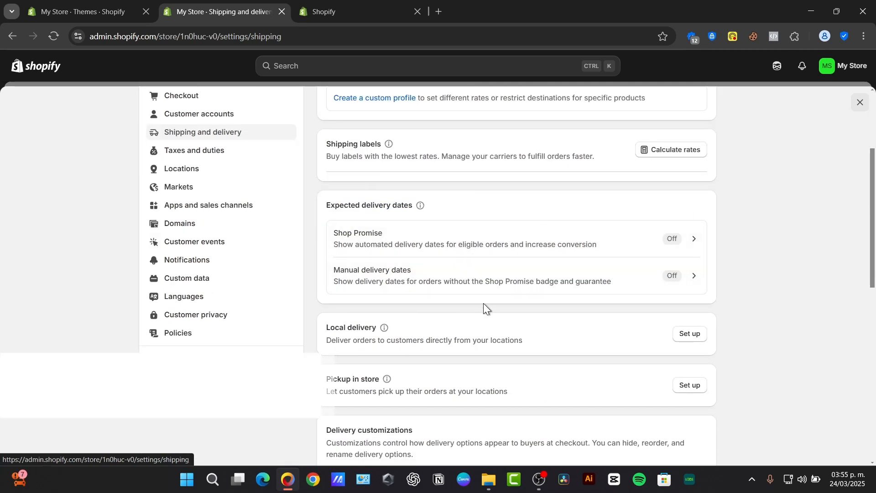
scroll(525, 340, down, 3)
scroll(479, 349, down, 3)
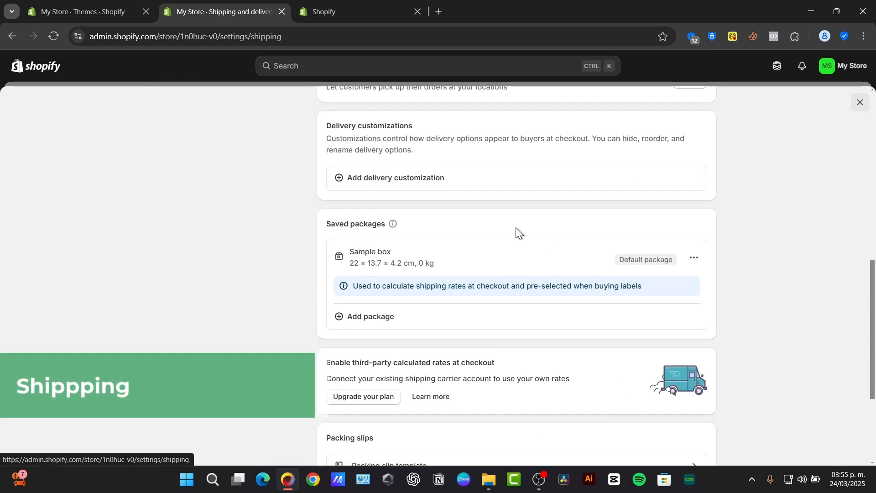
scroll(410, 356, down, 3)
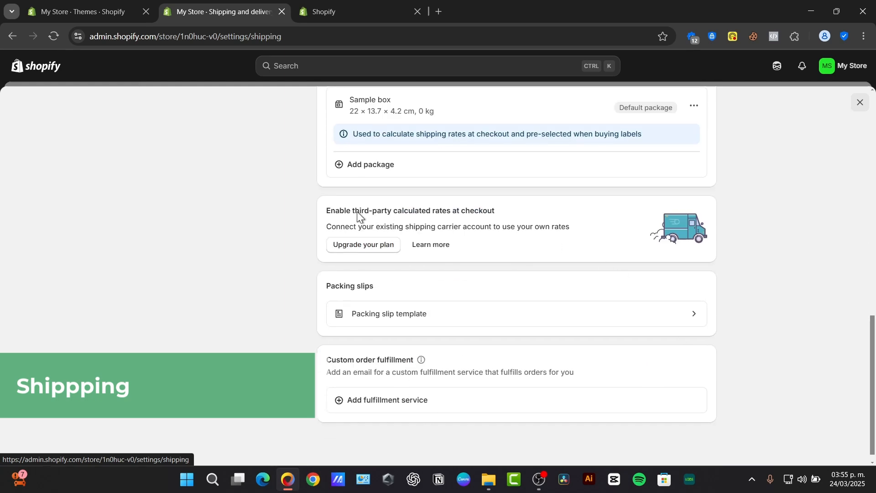
drag(357, 212, 506, 213)
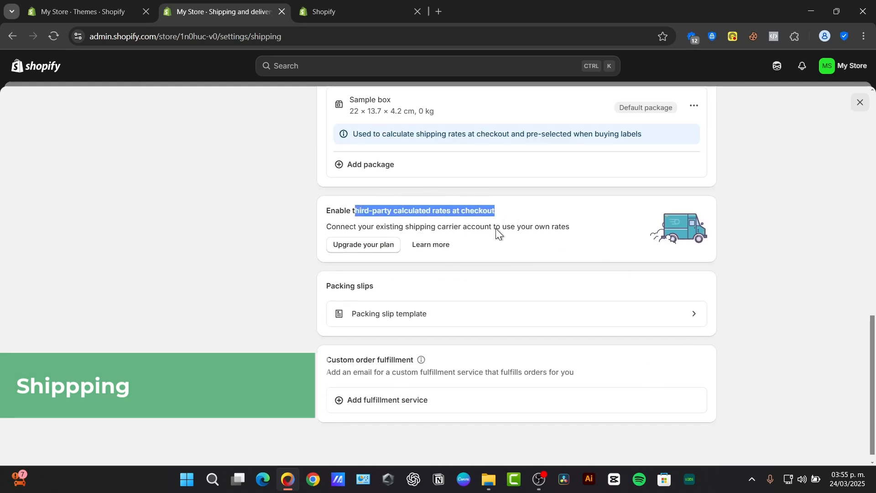
scroll(475, 268, up, 10)
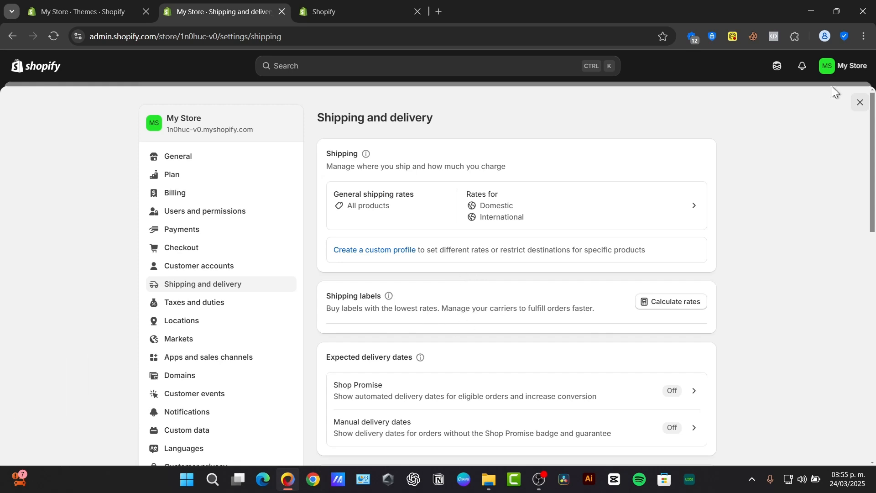
Step: Leave the store settings and open the online store's current Drive theme for customization
click(859, 102)
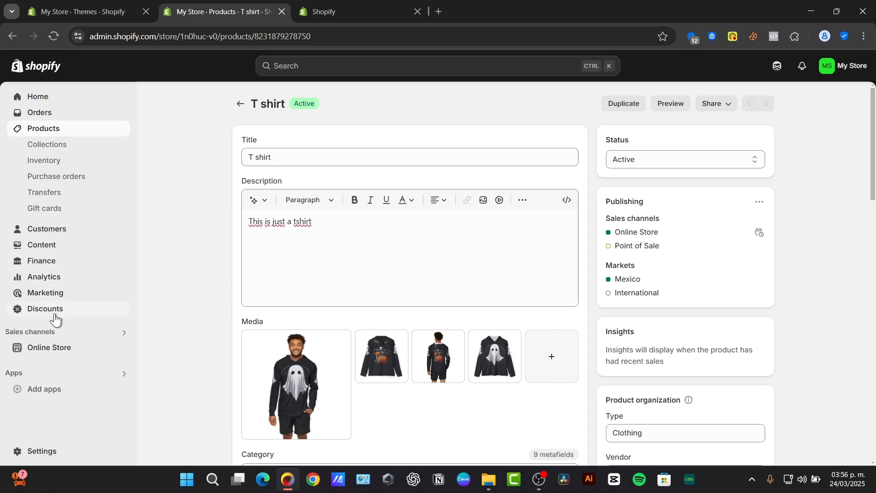
click(67, 350)
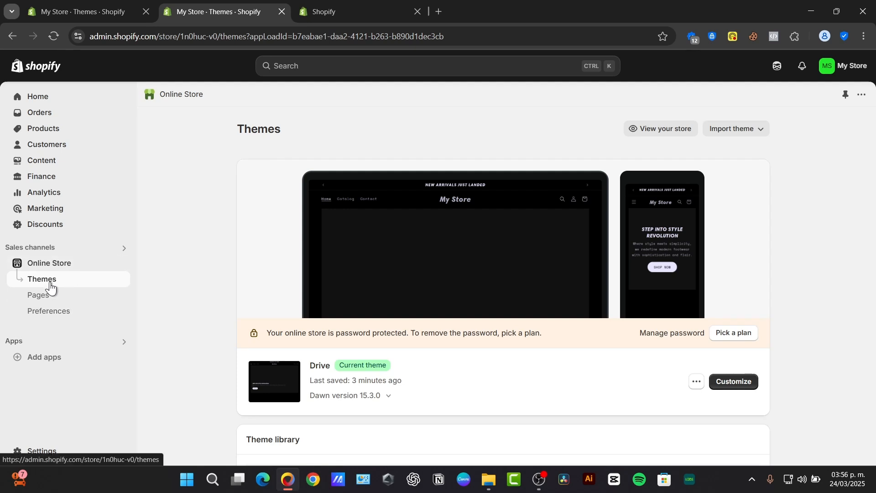
click(749, 381)
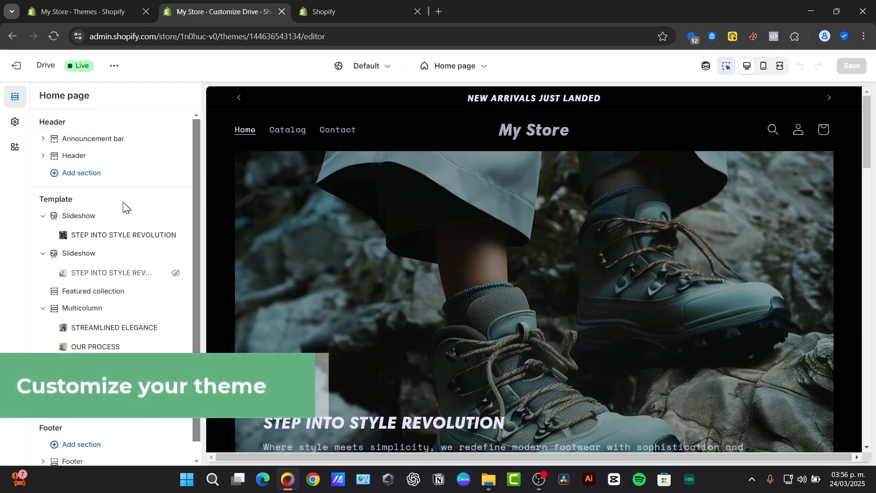
Step: Upload the image addictshjo3 as the logo in the theme settings and set the logo width to 150 px
click(15, 122)
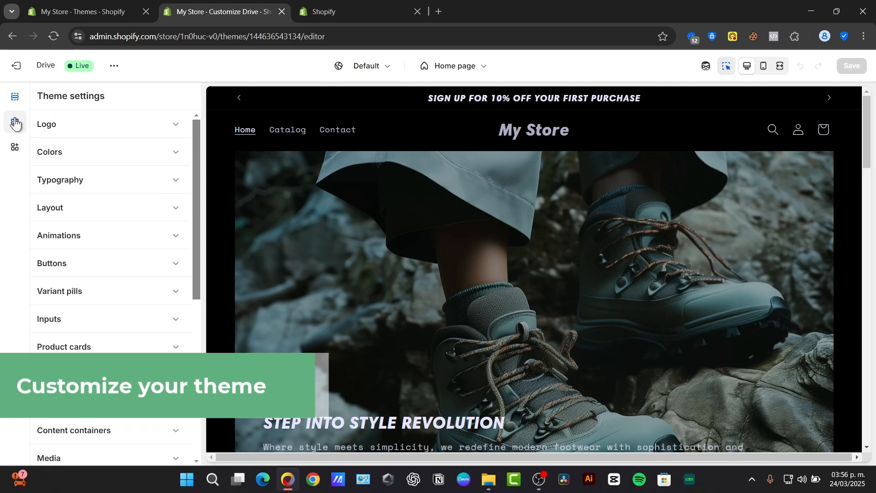
click(50, 124)
click(121, 168)
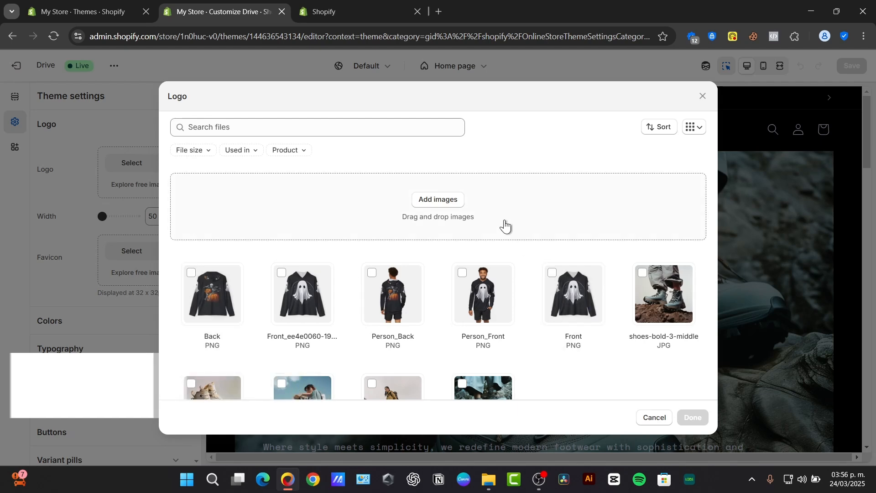
click(438, 200)
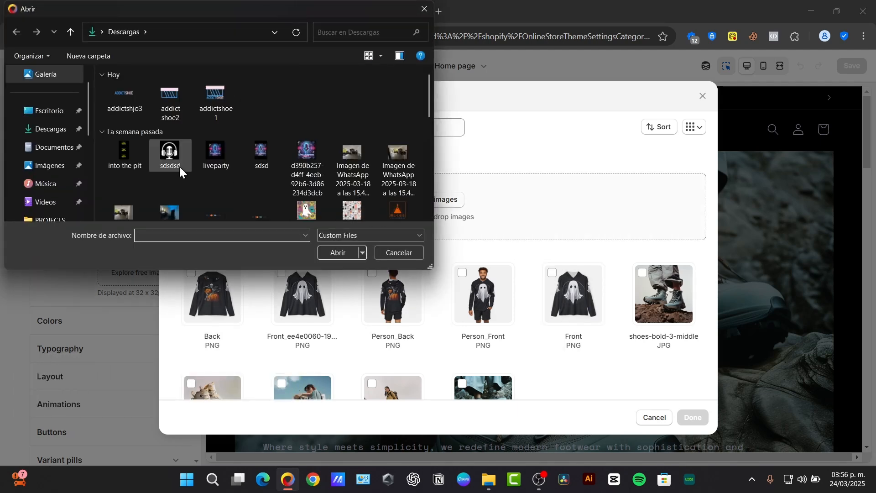
scroll(219, 172, down, 4)
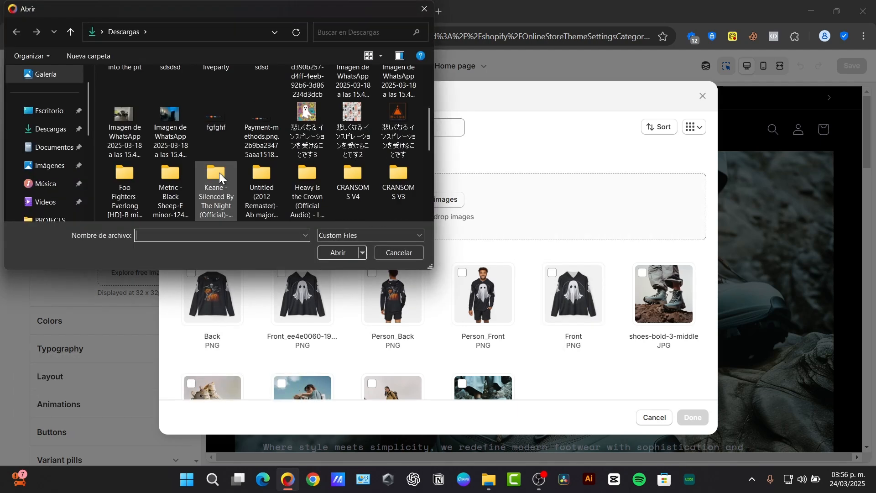
scroll(218, 173, up, 4)
scroll(218, 174, down, 4)
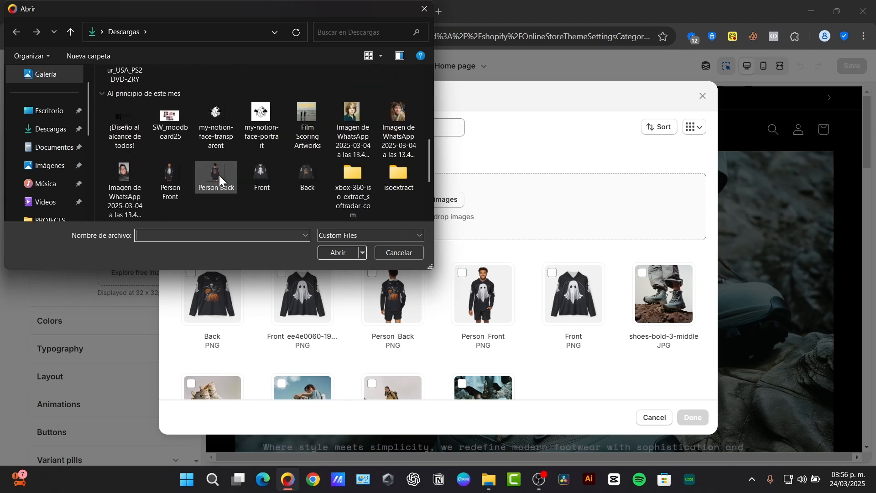
scroll(219, 175, up, 4)
click(125, 101)
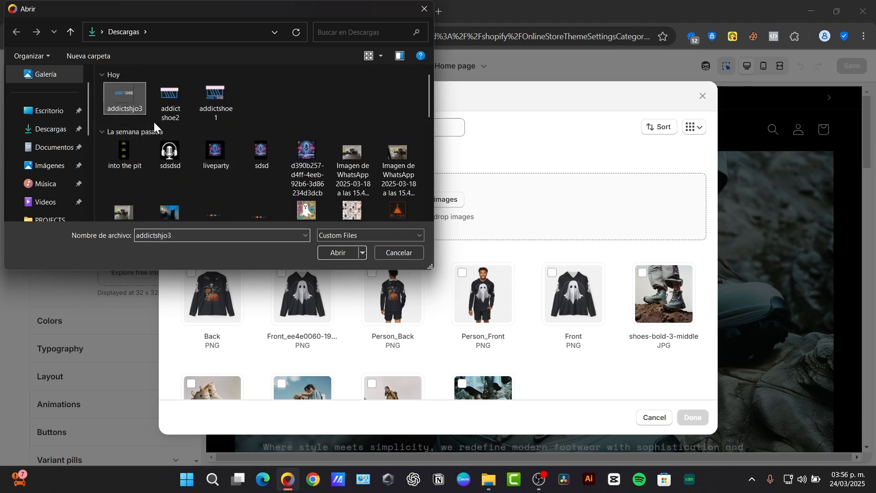
click(338, 253)
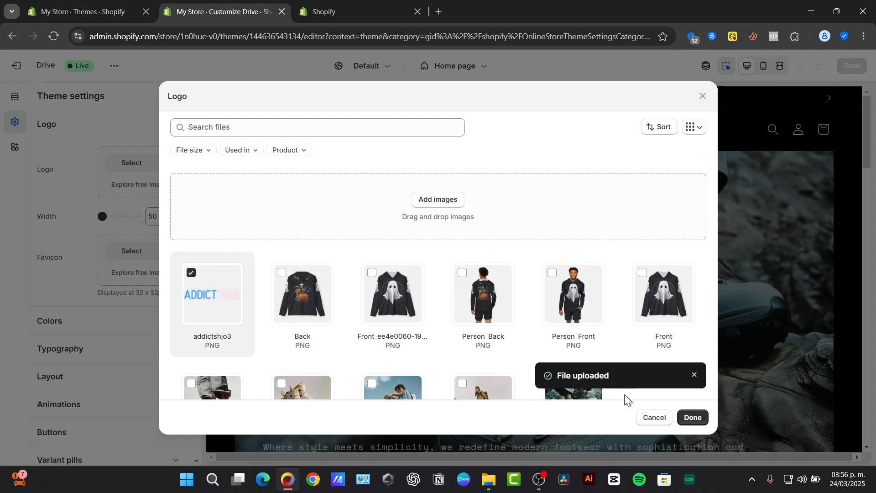
click(693, 417)
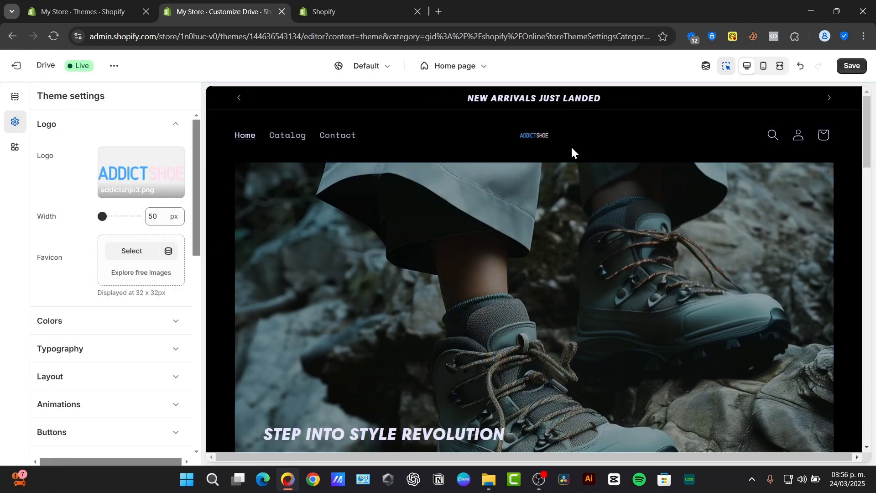
drag(104, 214, 116, 216)
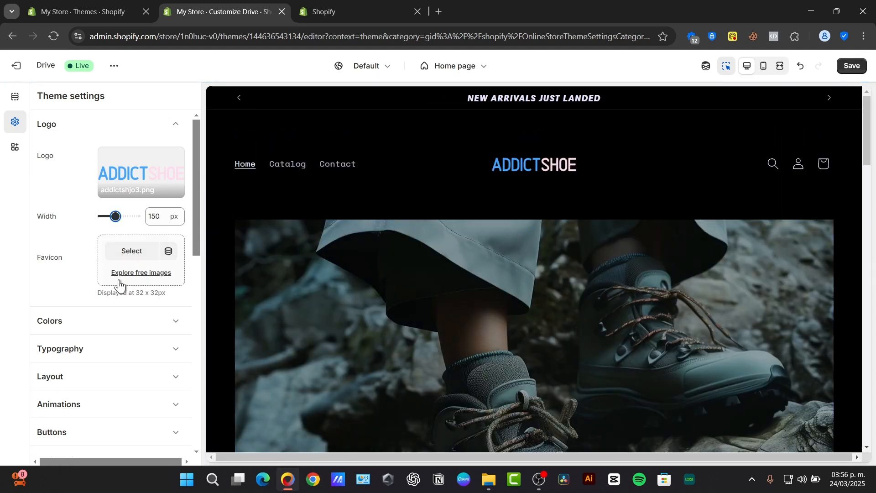
Step: Set the background color of color Scheme 1 to white (#FFFFFF) in the theme's color settings
scroll(114, 283, down, 3)
click(105, 182)
scroll(165, 185, down, 3)
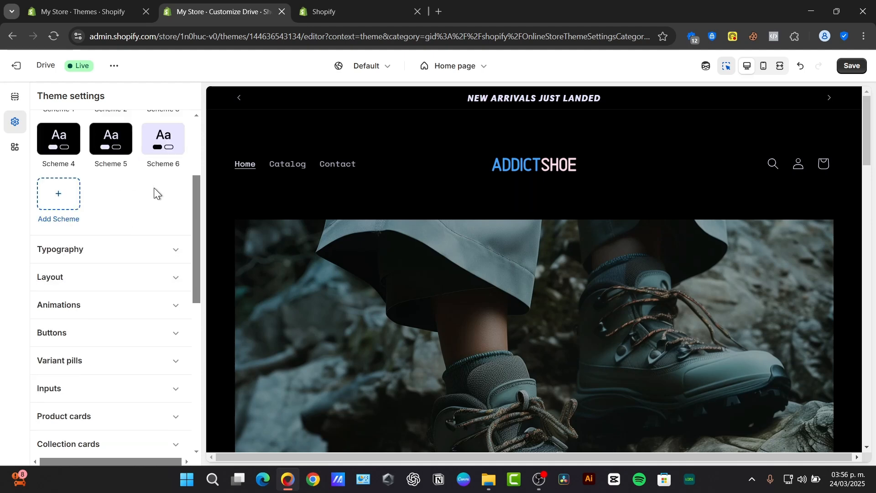
scroll(154, 191, up, 4)
click(59, 244)
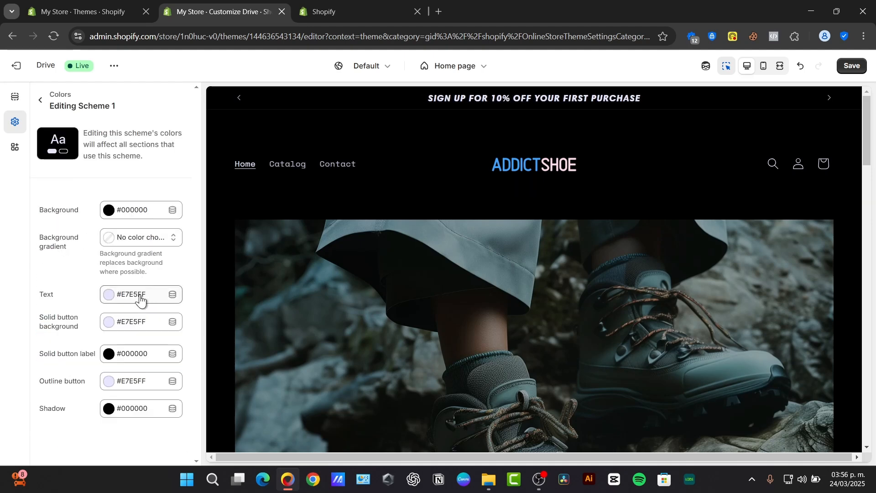
click(136, 206)
drag(159, 270, 32, 153)
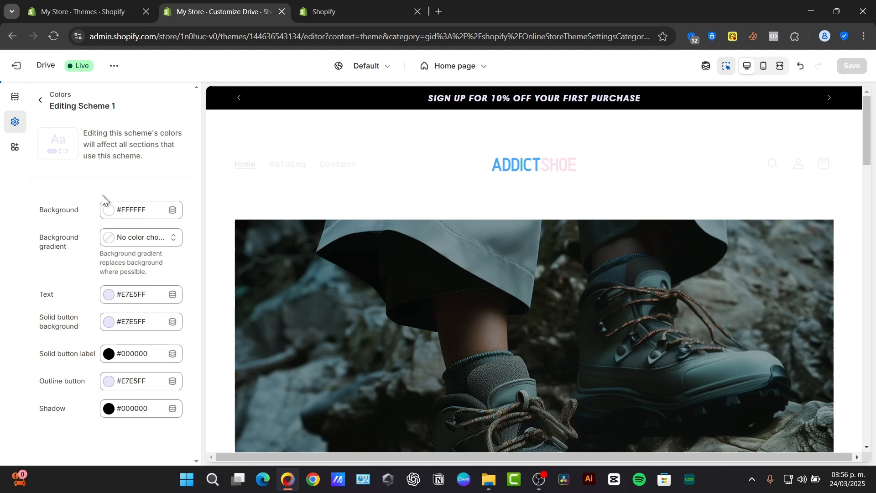
click(41, 102)
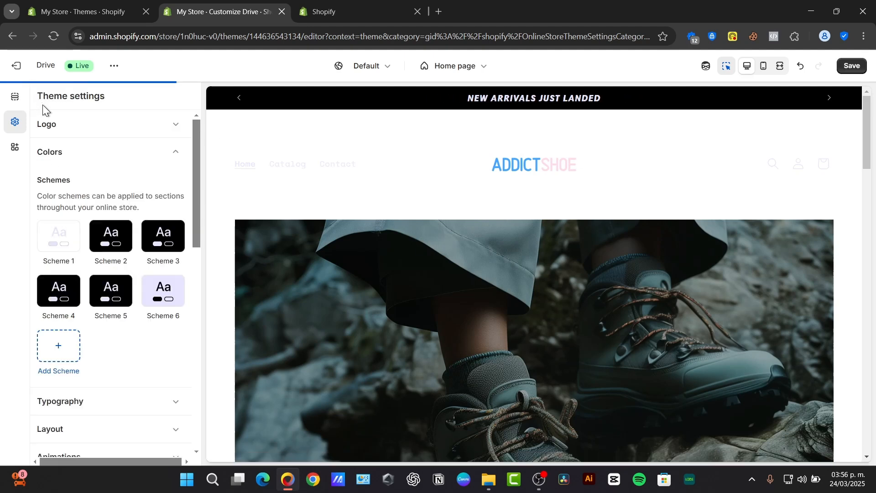
Step: Set the text color of color Scheme 1 to black (#000000)
click(73, 243)
click(136, 298)
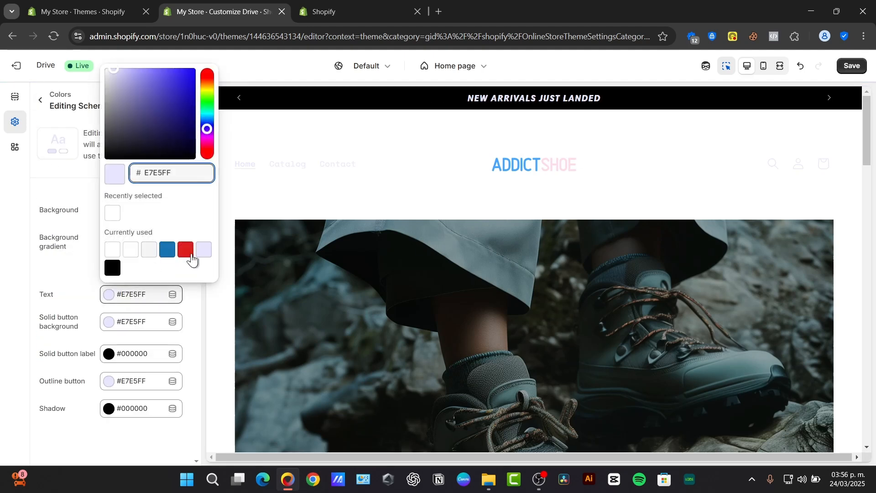
click(210, 250)
drag(206, 123, 207, 143)
drag(146, 93, 199, 311)
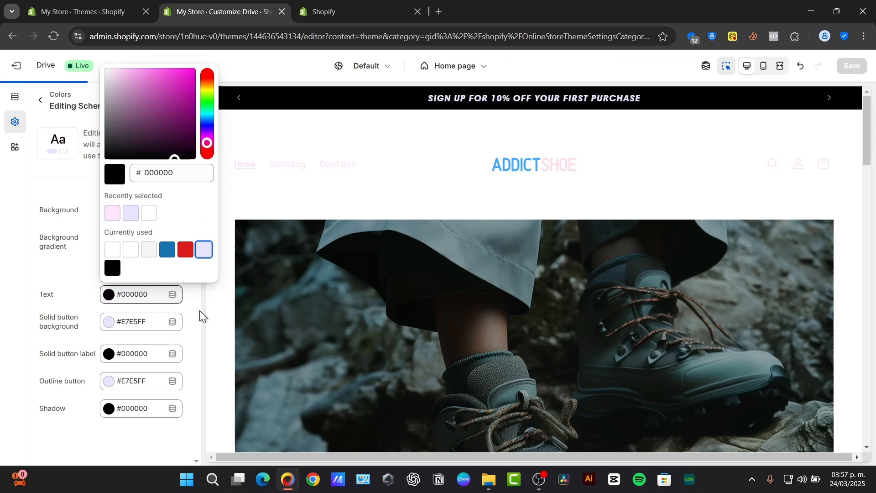
click(205, 295)
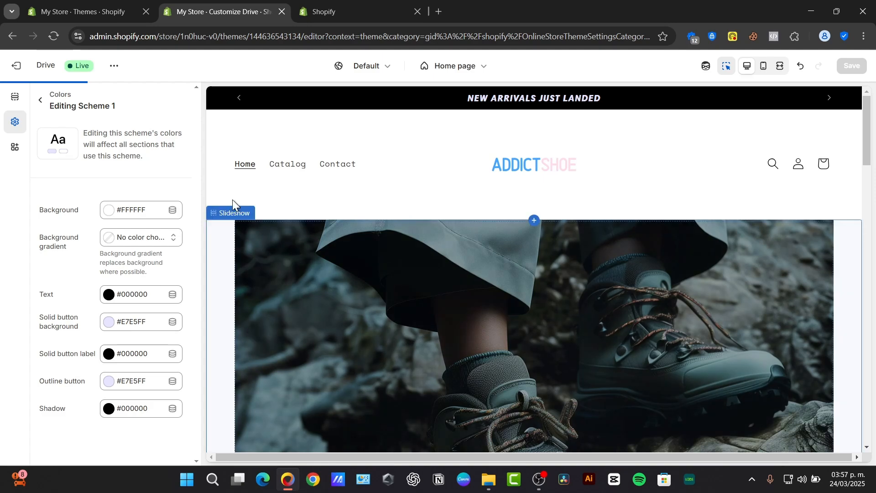
Step: Check the recolored home page preview and save the color scheme changes to the Drive theme
scroll(589, 278, down, 20)
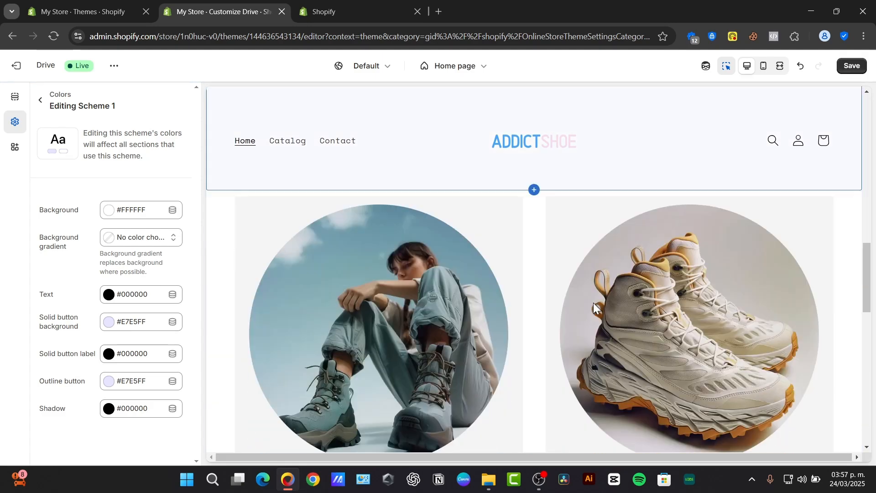
scroll(594, 302, up, 20)
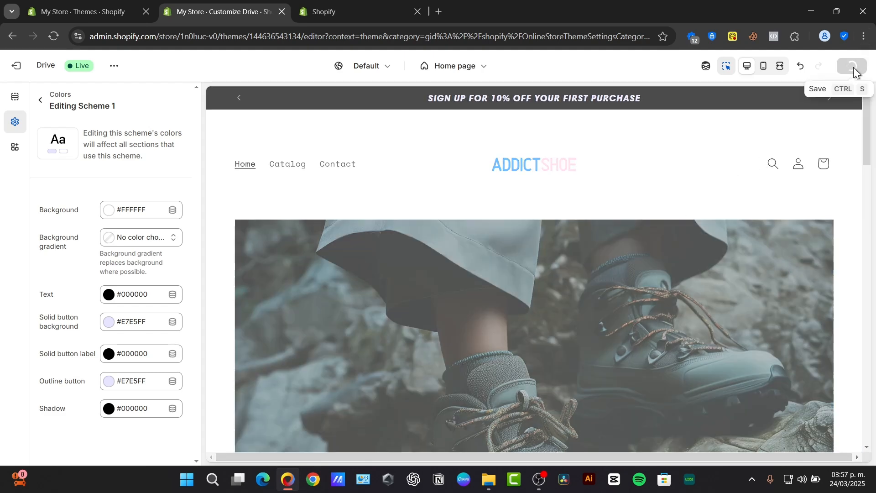
click(852, 66)
Step: Replace the slideshow slide's image on the home page with Person_Front from the file library and save the theme
click(310, 286)
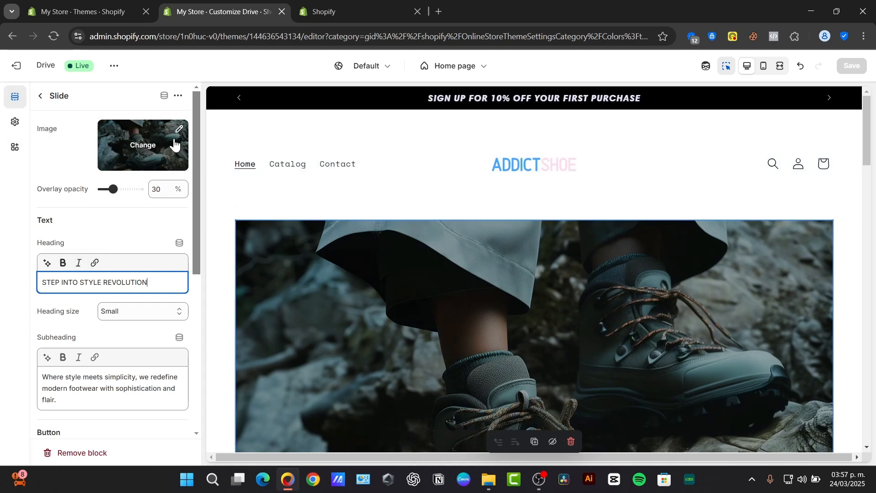
click(155, 148)
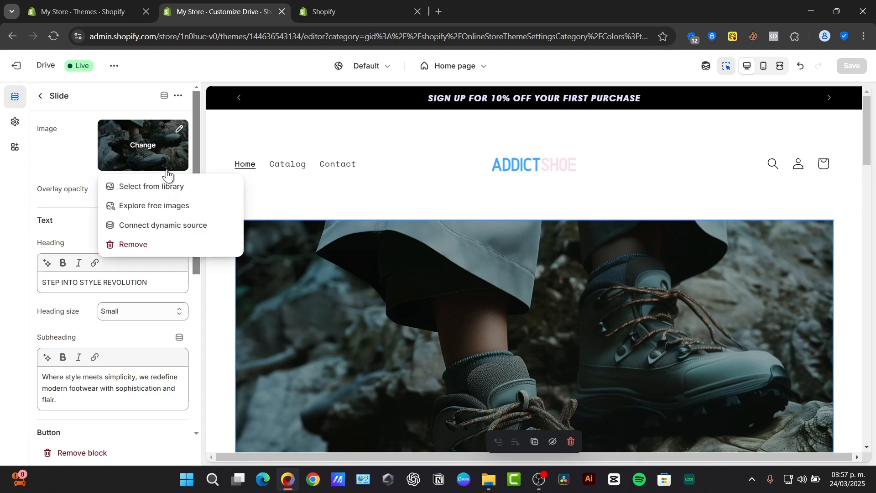
click(168, 246)
click(135, 137)
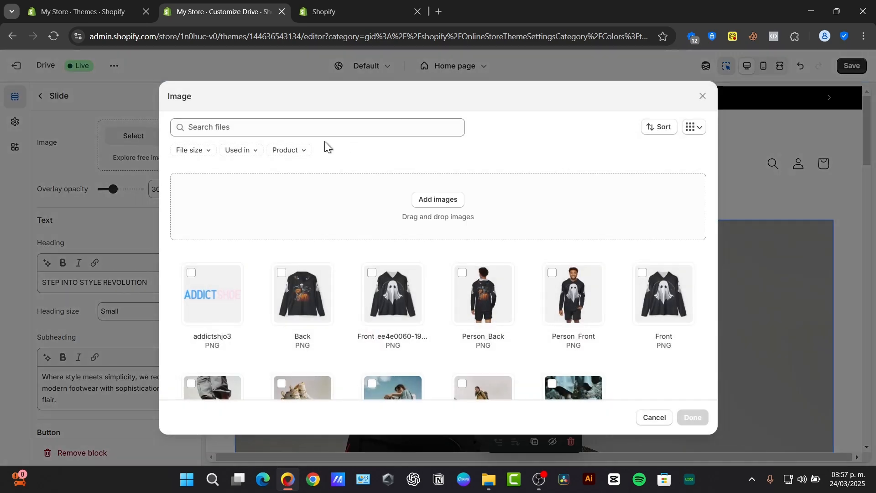
scroll(537, 333, down, 2)
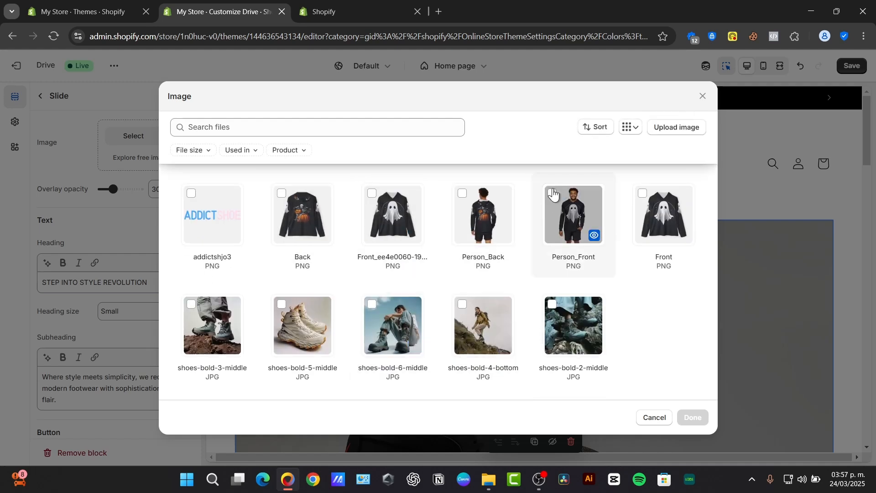
click(574, 214)
click(693, 418)
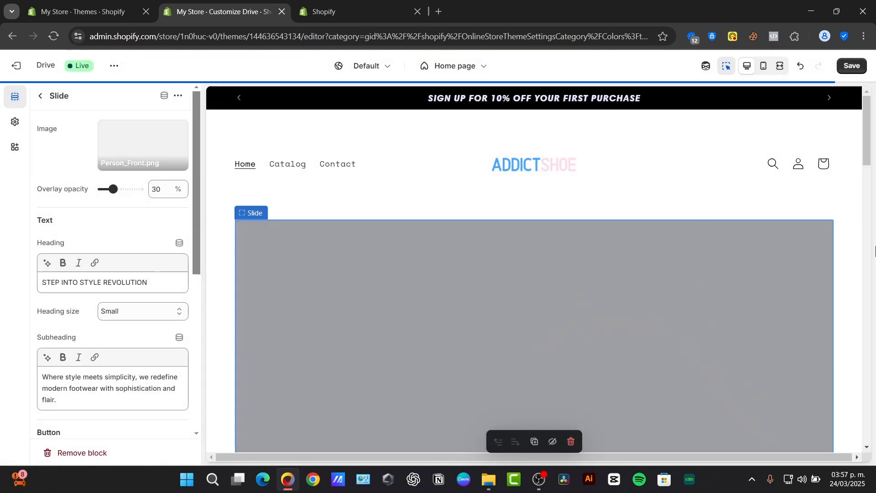
click(852, 66)
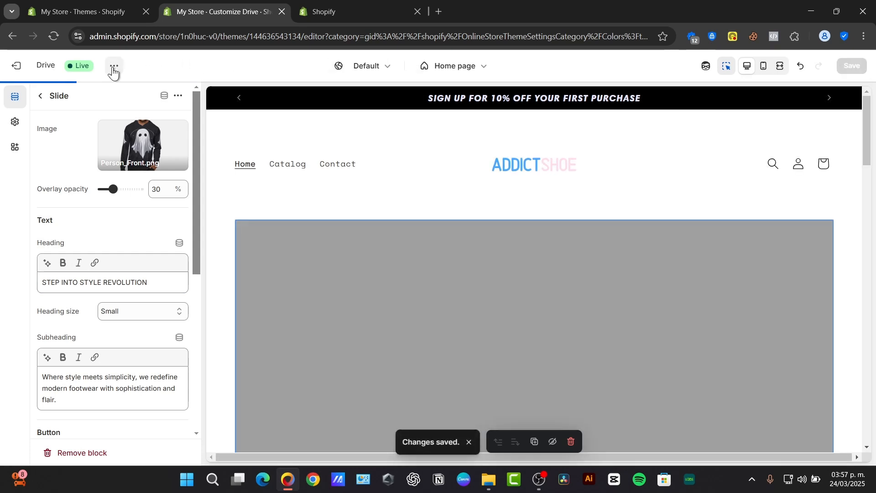
Step: Open the live storefront from the theme editor and look through the home page's slideshow and product sections
click(115, 66)
click(61, 176)
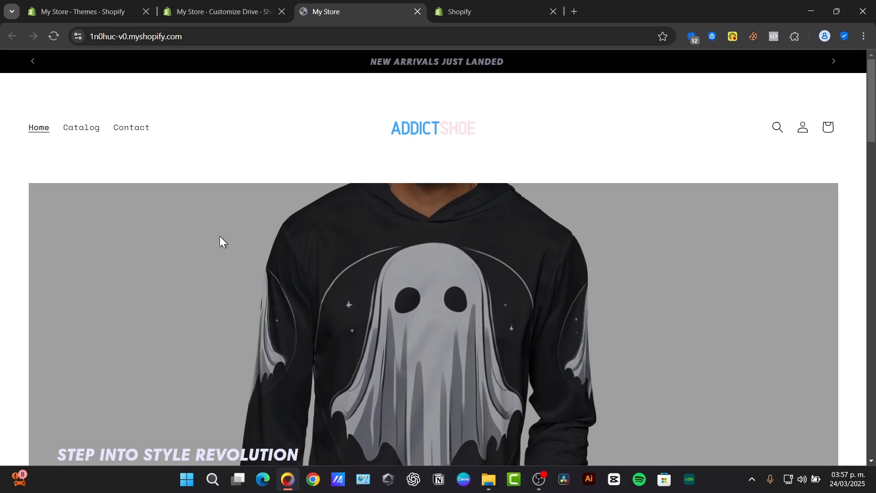
scroll(677, 339, down, 8)
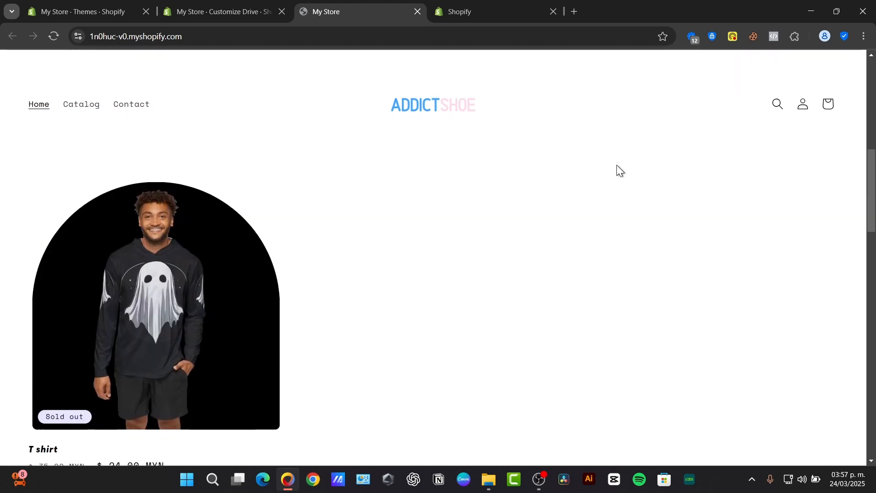
scroll(618, 171, up, 8)
scroll(612, 212, down, 1)
scroll(611, 212, down, 5)
scroll(611, 213, up, 6)
Step: Return to the store admin's Themes page and open the subscription plan selection to compare the available plans
click(215, 10)
click(105, 6)
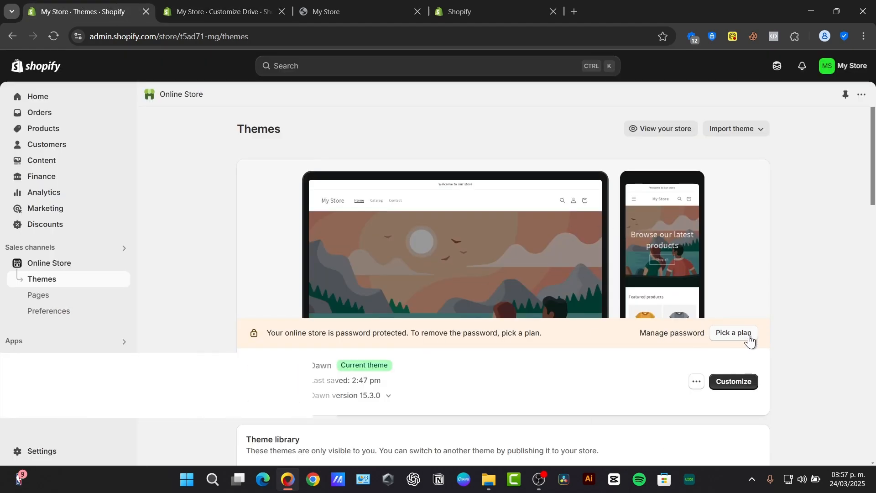
click(733, 333)
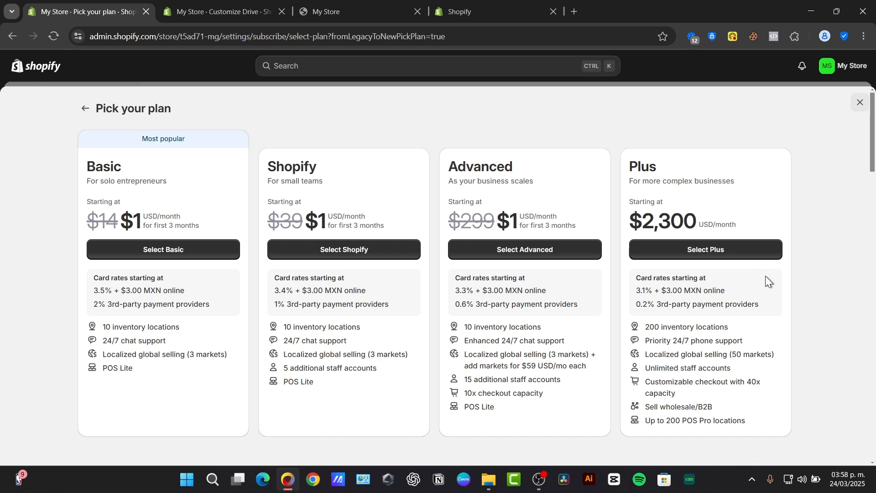
Step: Go back to the live My Store storefront and review the home page sections once more
mouse_move(349, 6)
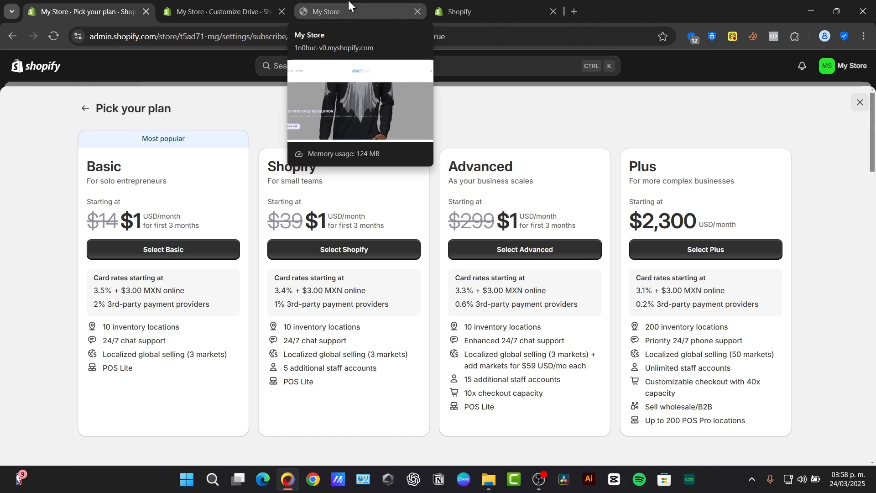
click(349, 5)
scroll(811, 305, down, 15)
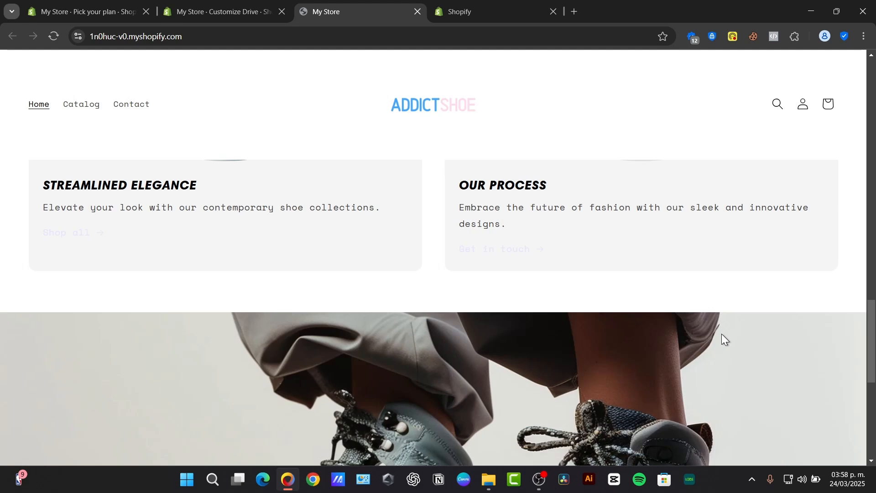
scroll(638, 288, up, 15)
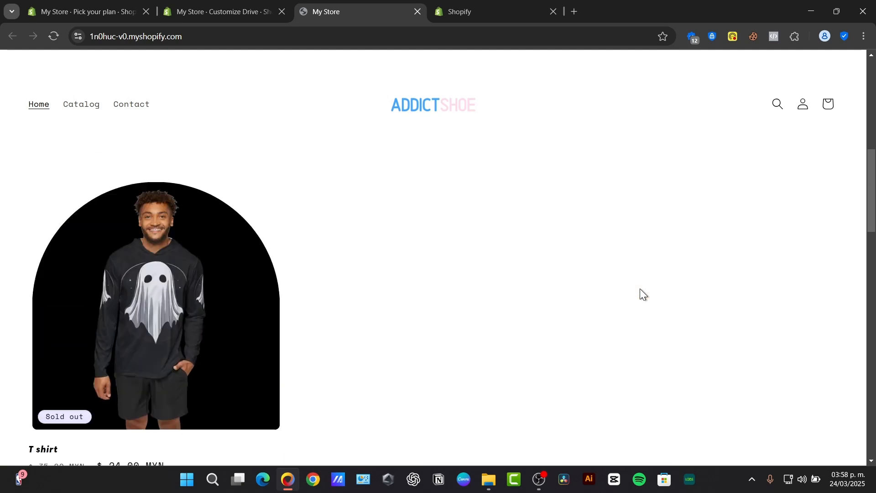